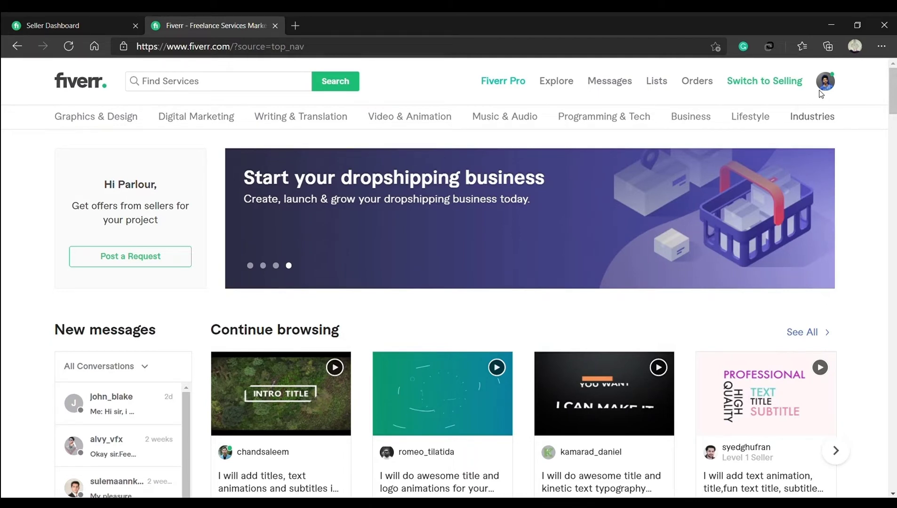
Switch to the seller Dashboard from the profile avatar menu to see the 3 active gigs
click(823, 87)
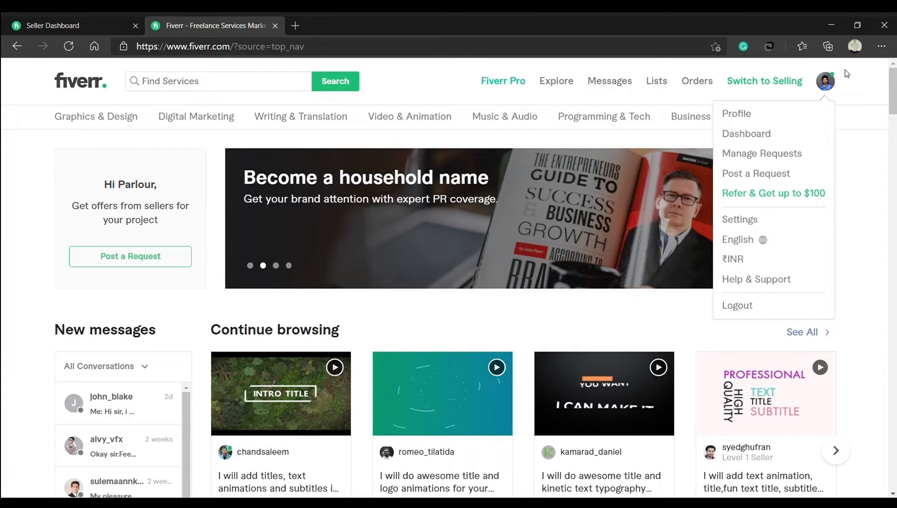
click(752, 136)
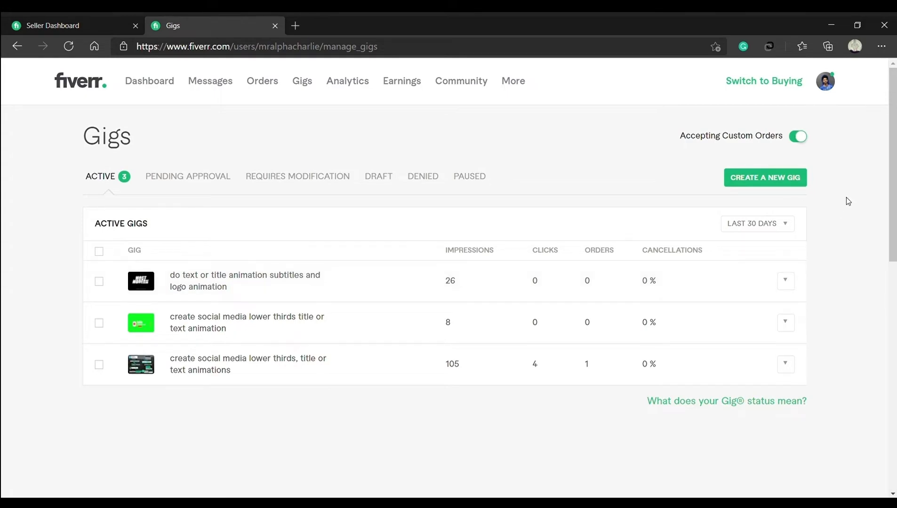
Create a new gig titled 'I will do title animation and lower thirds'
click(768, 184)
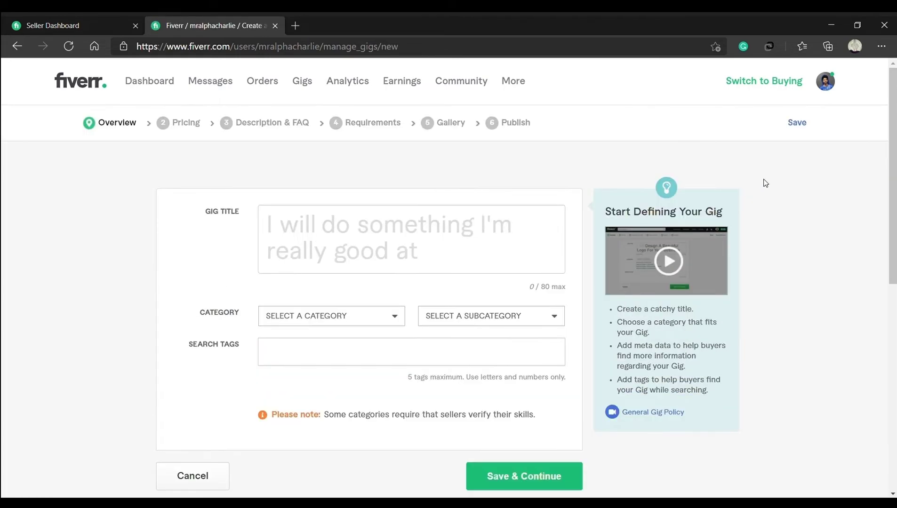
scroll(117, 256, down, 2)
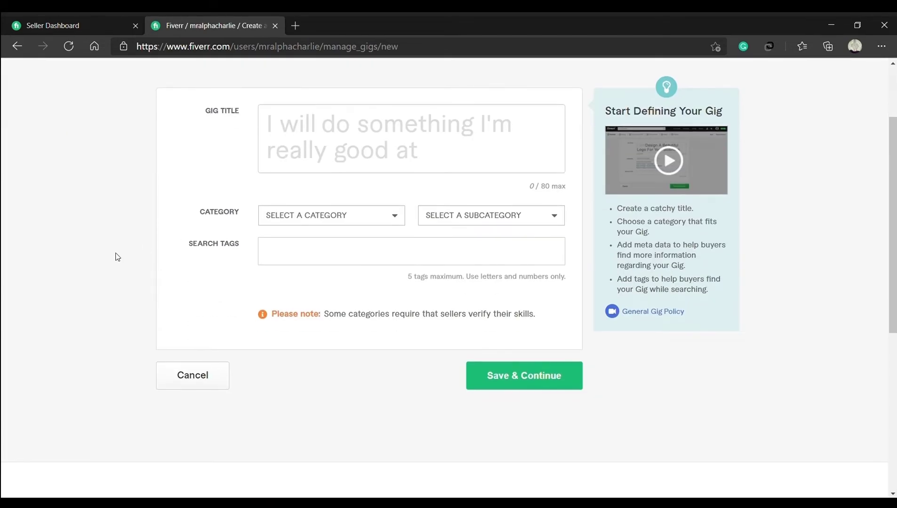
click(424, 128)
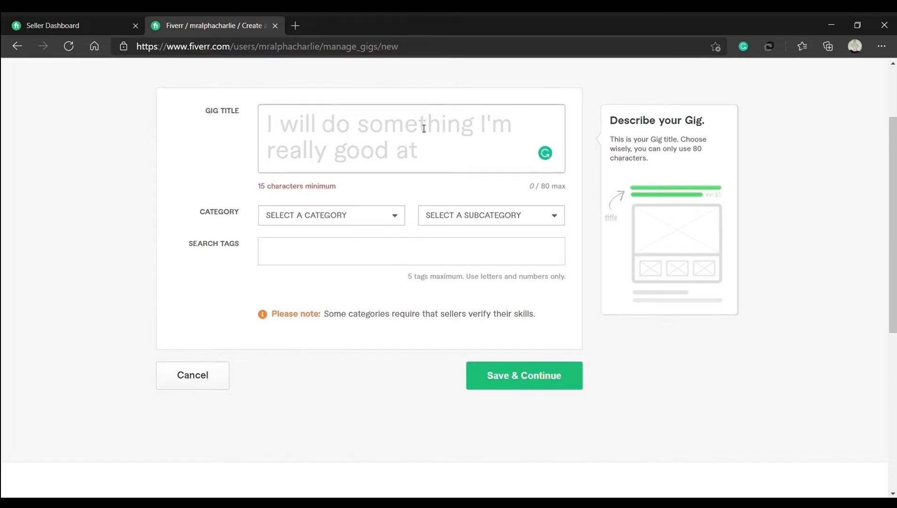
text(do title animation )
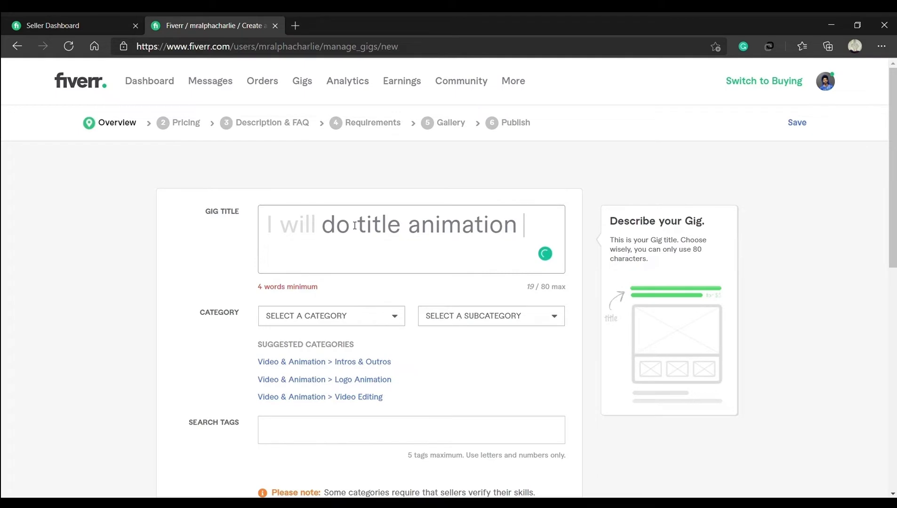
text(and lower thirds)
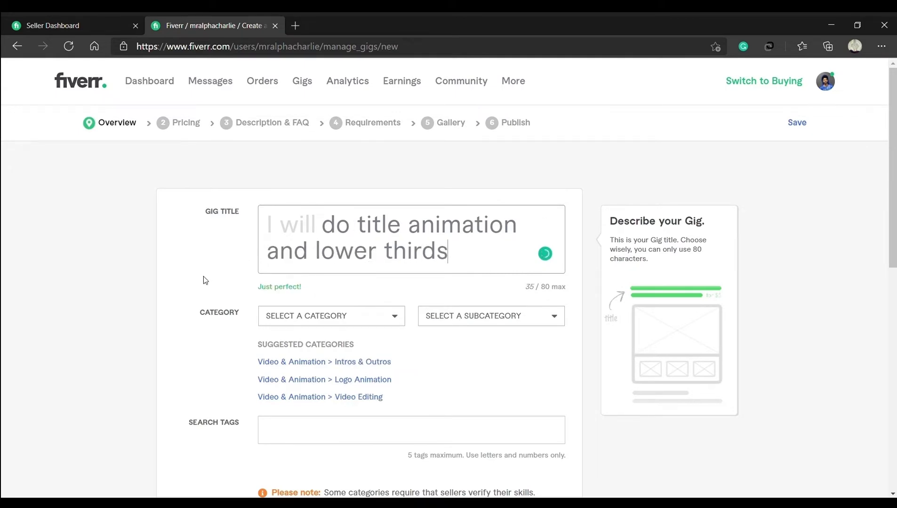
scroll(203, 276, down, 2)
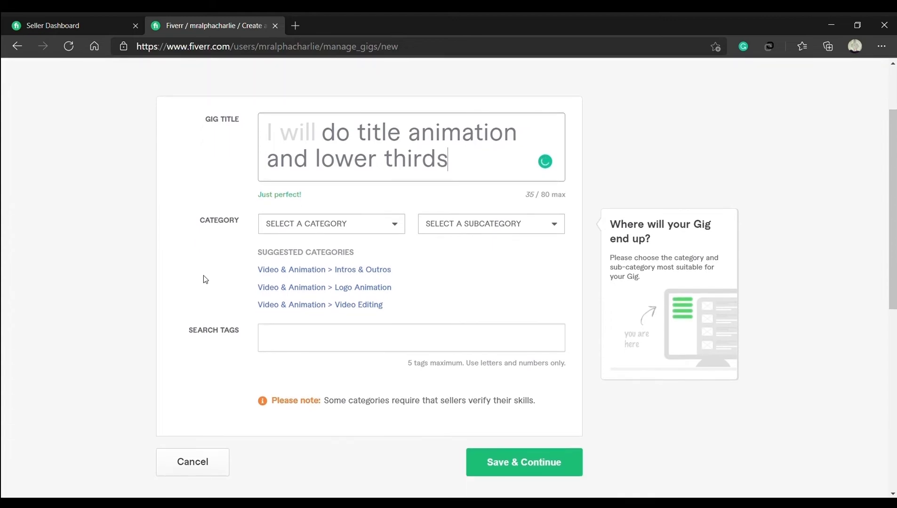
scroll(209, 266, down, 1)
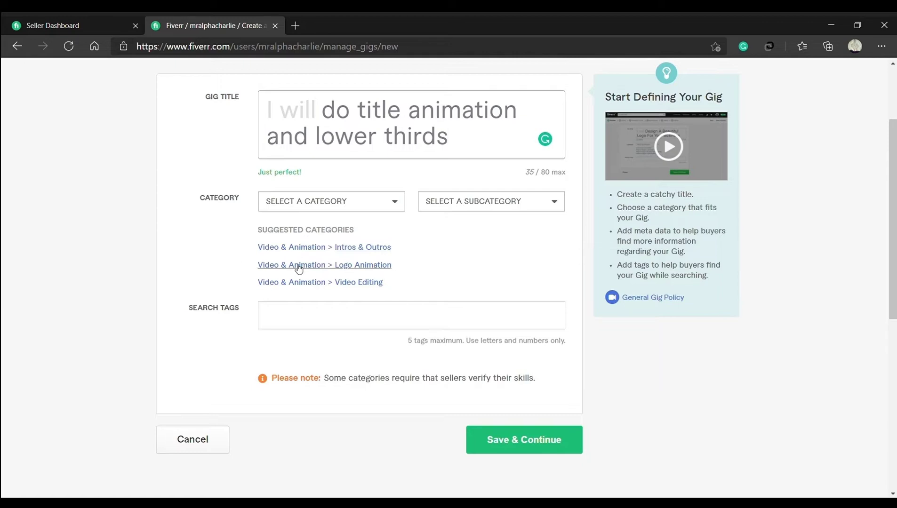
Choose Video & Animation > Logo Animation as the category and offer MP4, MOV and GIF formats
click(370, 266)
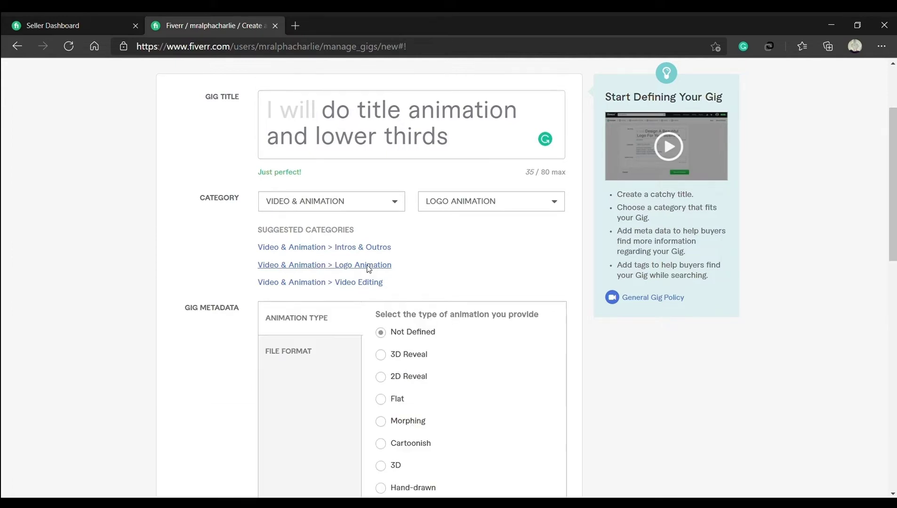
scroll(198, 256, down, 3)
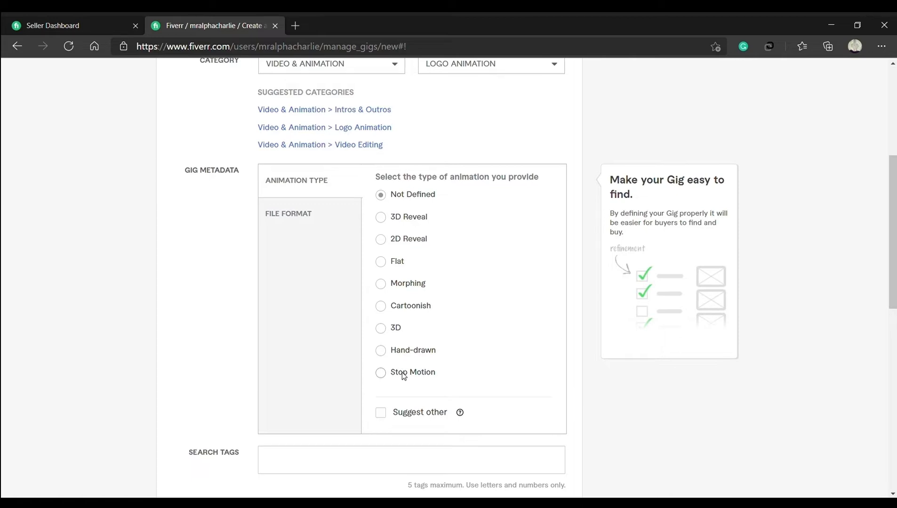
click(312, 211)
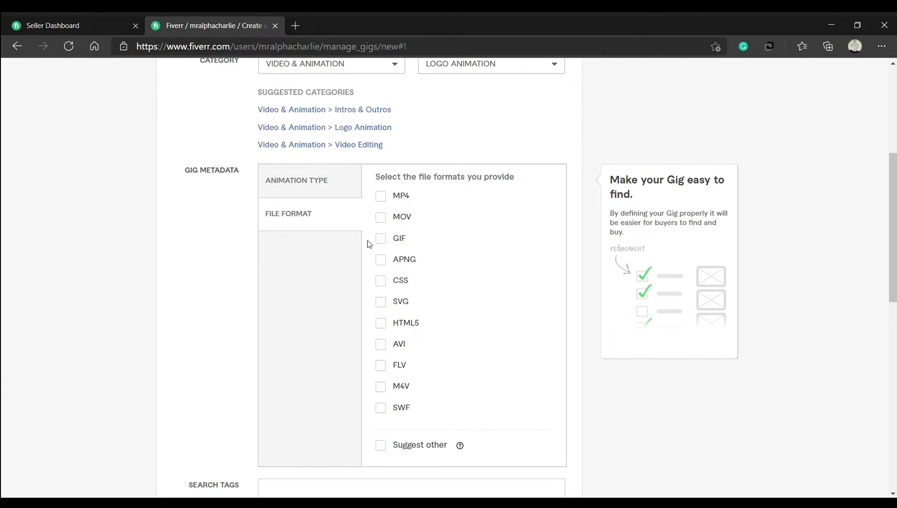
click(387, 200)
click(382, 219)
click(382, 237)
scroll(275, 335, down, 5)
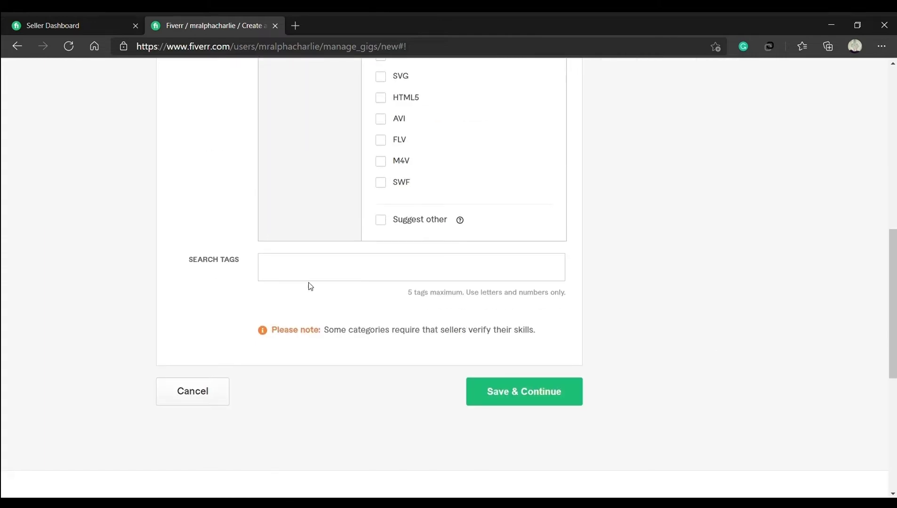
Tag the gig with title animation, logo animation, video editor, after effects and lower thirds
click(363, 275)
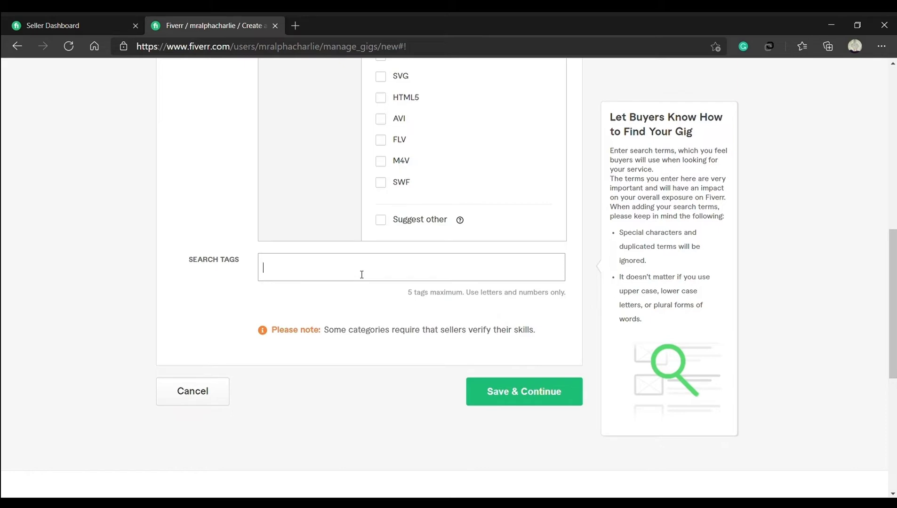
text(tit)
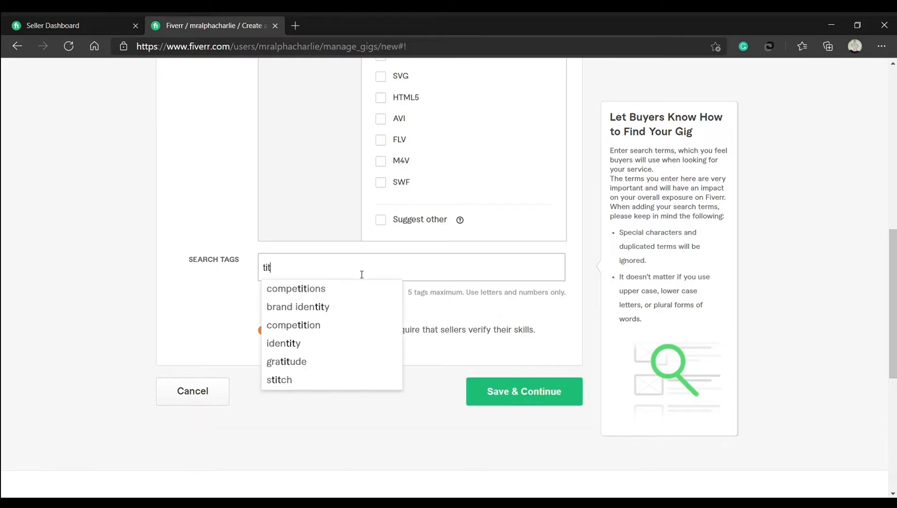
text(le anima)
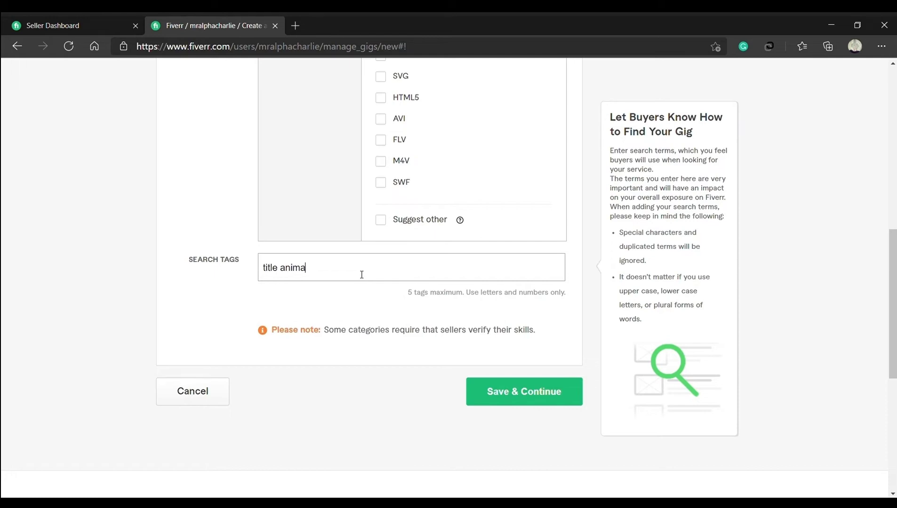
text(tion)
key(Return)
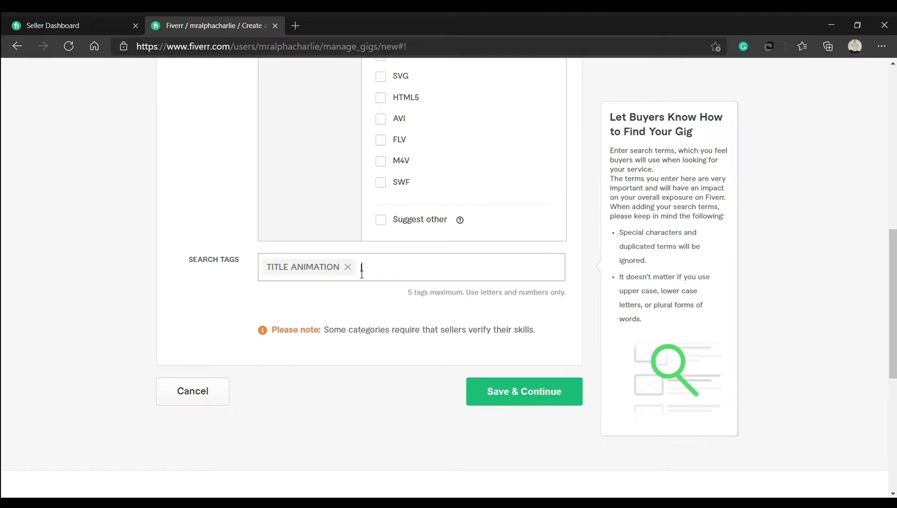
text(logo)
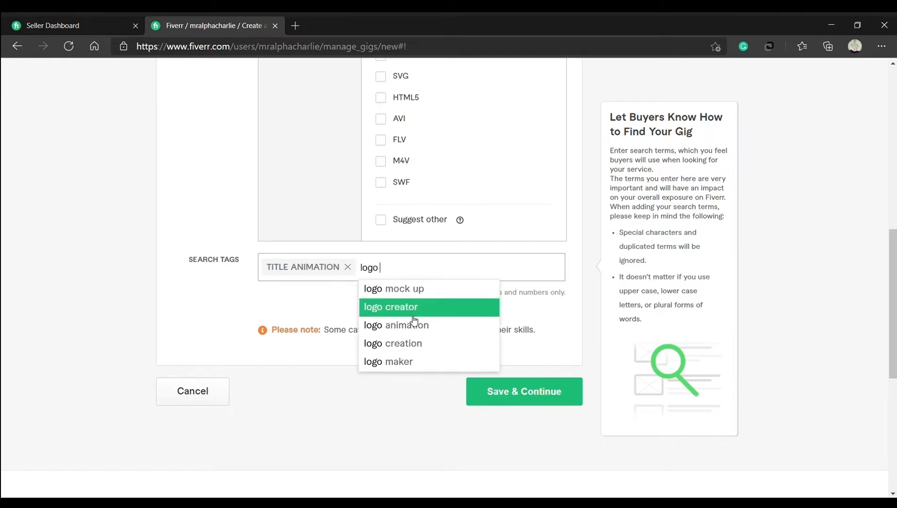
click(397, 325)
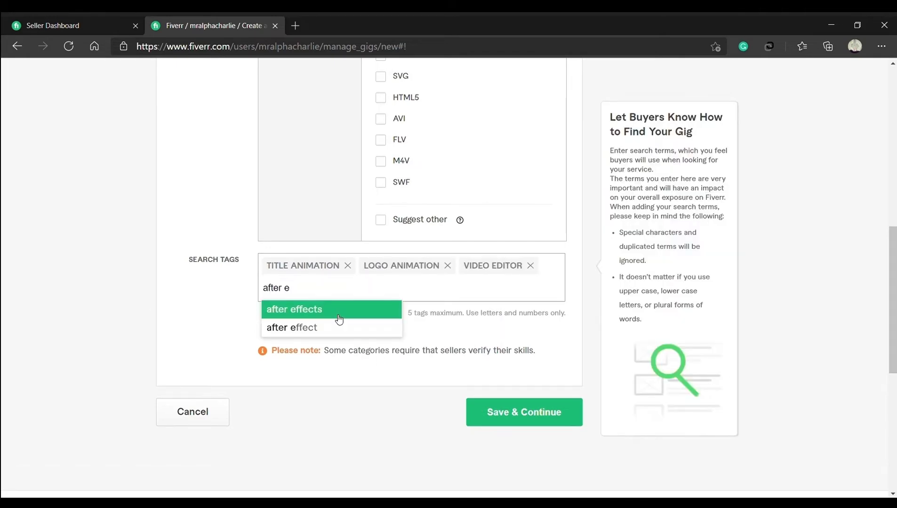
click(338, 315)
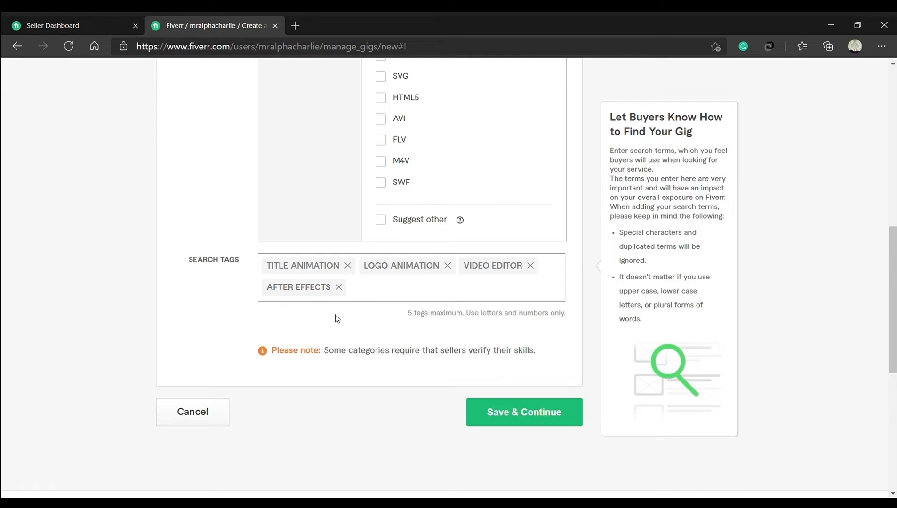
text(lower thirds)
key(Return)
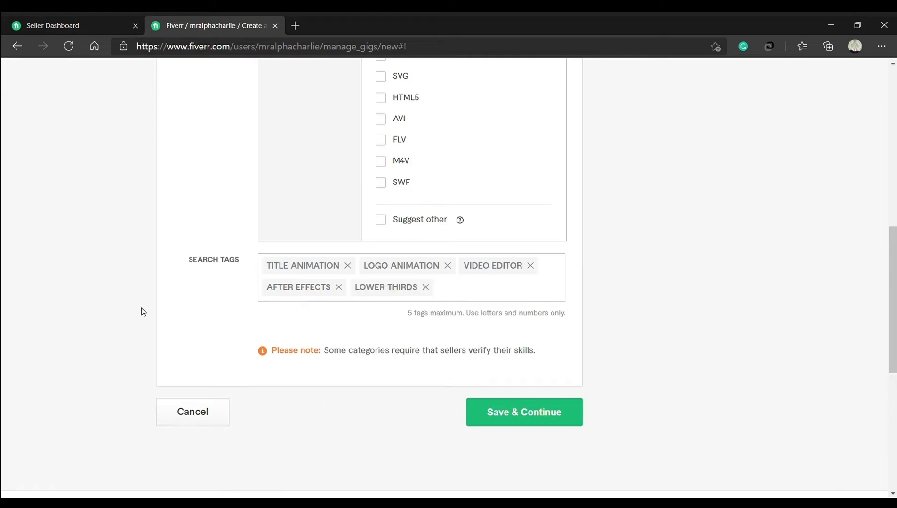
scroll(142, 308, up, 9)
scroll(141, 304, down, 1)
scroll(142, 301, down, 3)
scroll(141, 300, down, 10)
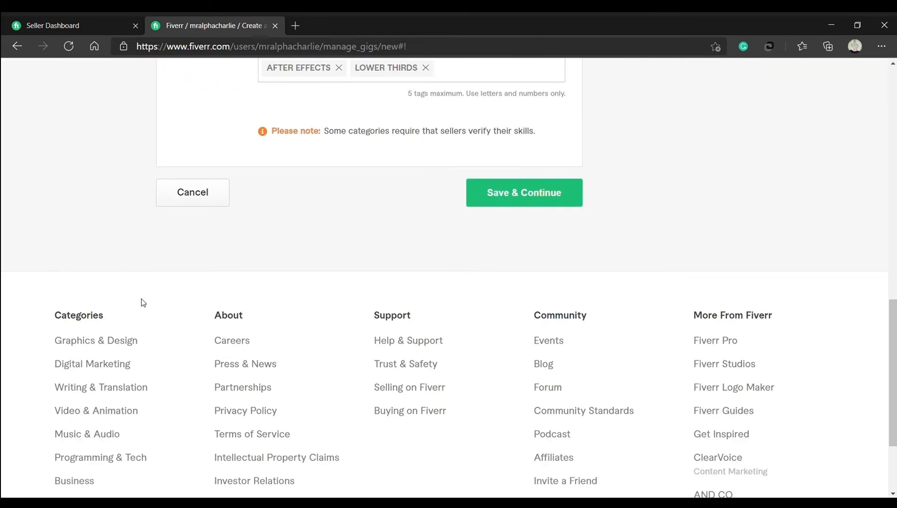
Save the overview, continue to pricing, and name the Basic package BASIC
click(552, 196)
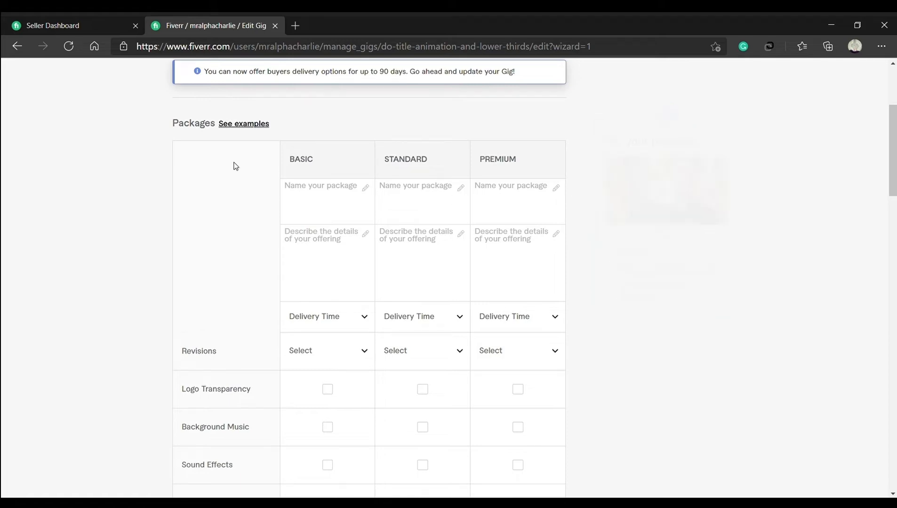
click(313, 185)
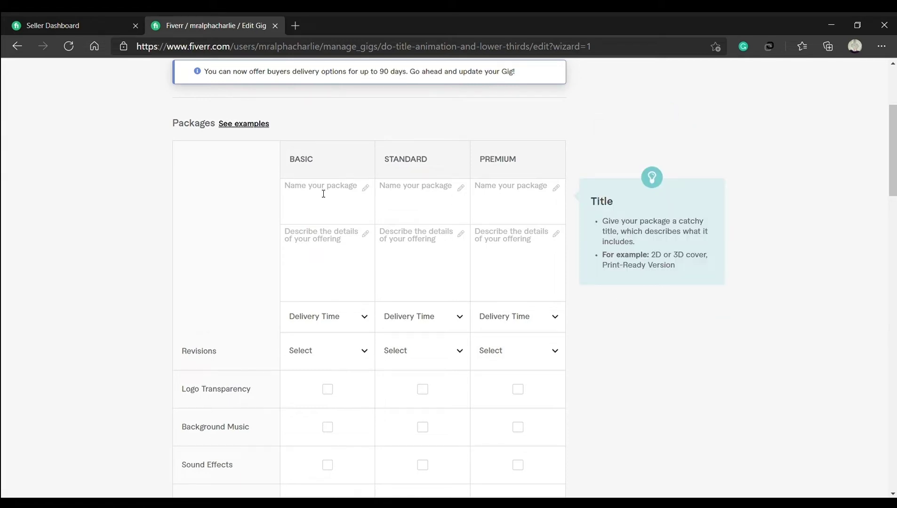
click(323, 194)
text(basic)
key(BackSpace)
key(BackSpace)
key(BackSpace)
key(BackSpace)
key(BackSpace)
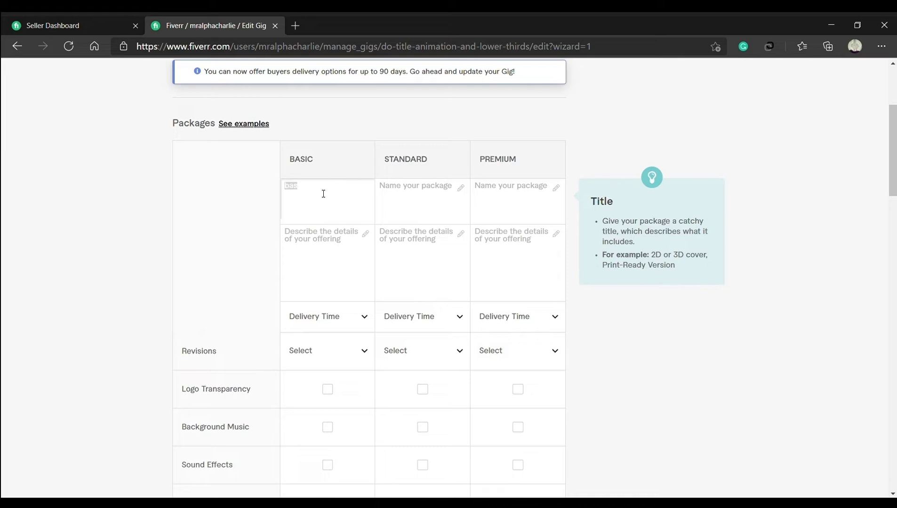
text(BASC)
key(BackSpace)
key(BackSpace)
text(IC)
Name the Standard package STANDARD and the Premium package PRO
click(422, 199)
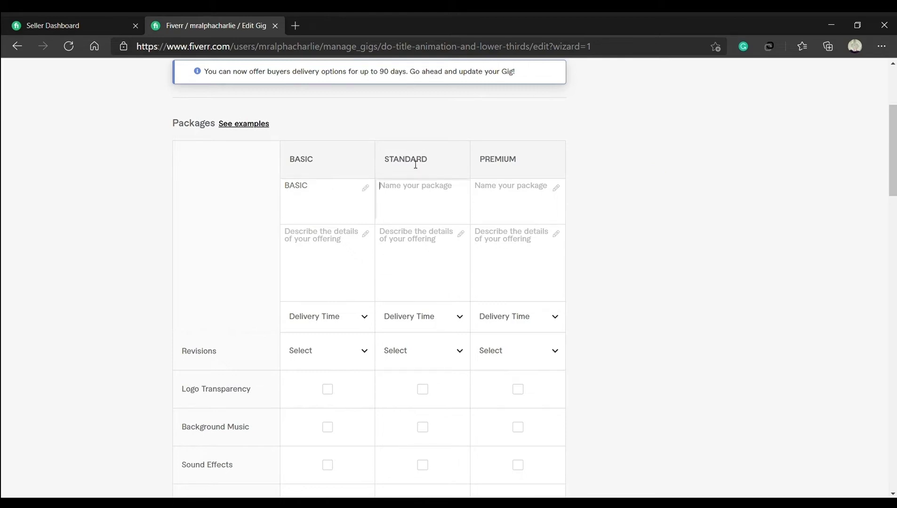
double_click(389, 164)
key(ctrl+c)
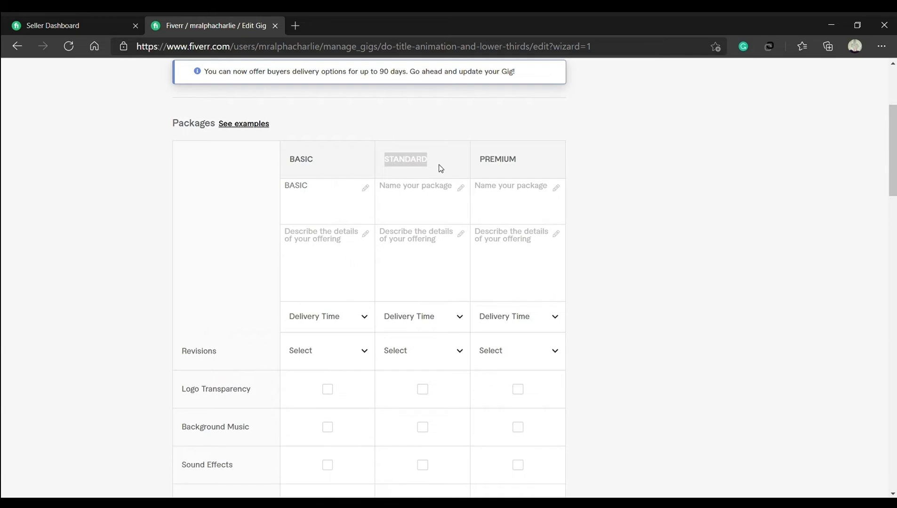
click(437, 191)
key(ctrl+v)
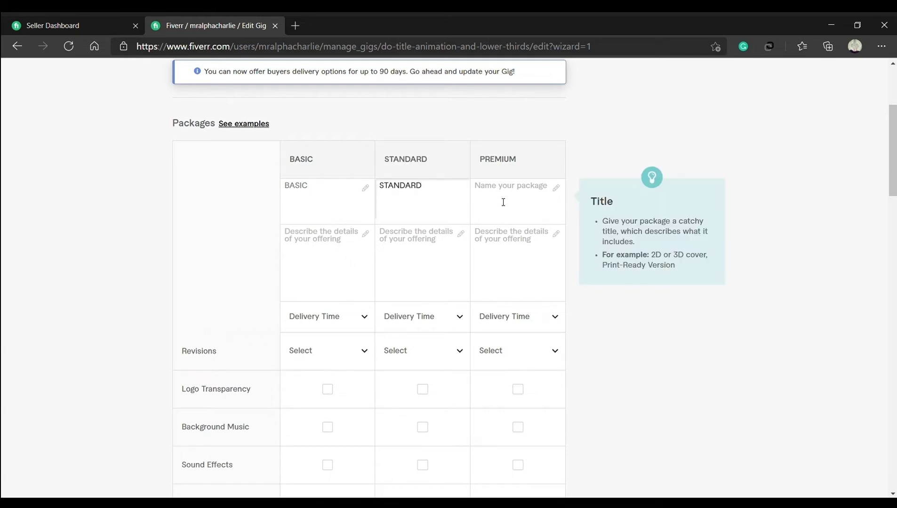
drag(481, 162, 513, 164)
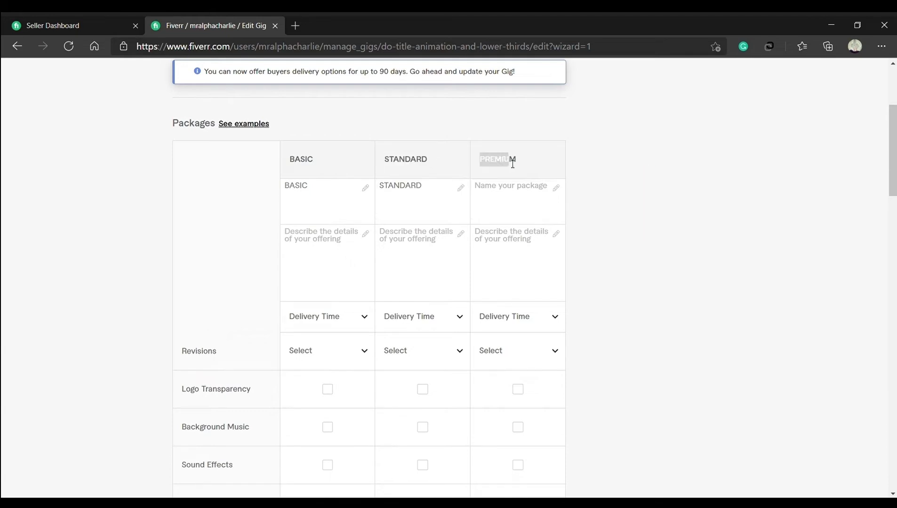
click(525, 198)
text(PREMIUM)
key(ctrl+a)
key(BackSpace)
text(PRO)
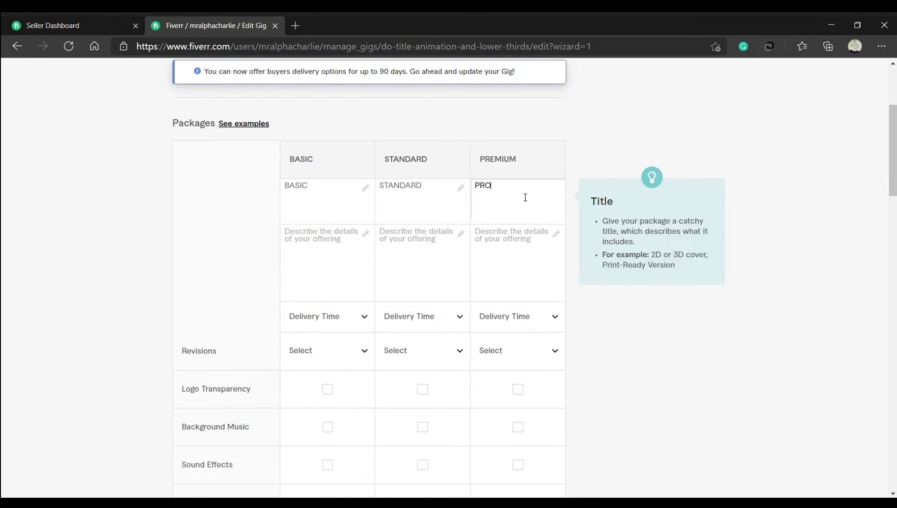
click(312, 250)
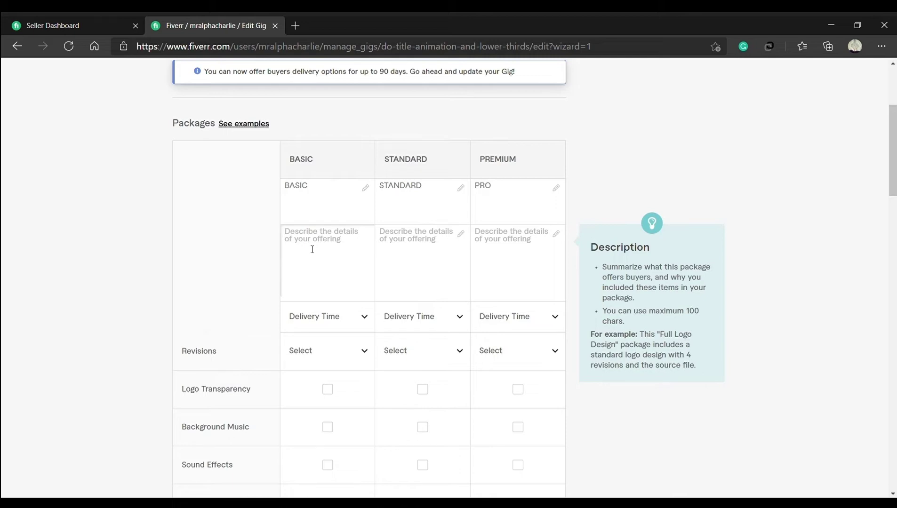
Describe the Basic package as '3 TITLE ANIMATION + TRANSPARENT BACKGROUND FULL HD 1080P'
text(3 Lo)
key(BackSpace)
key(BackSpace)
key(BackSpace)
text(T)
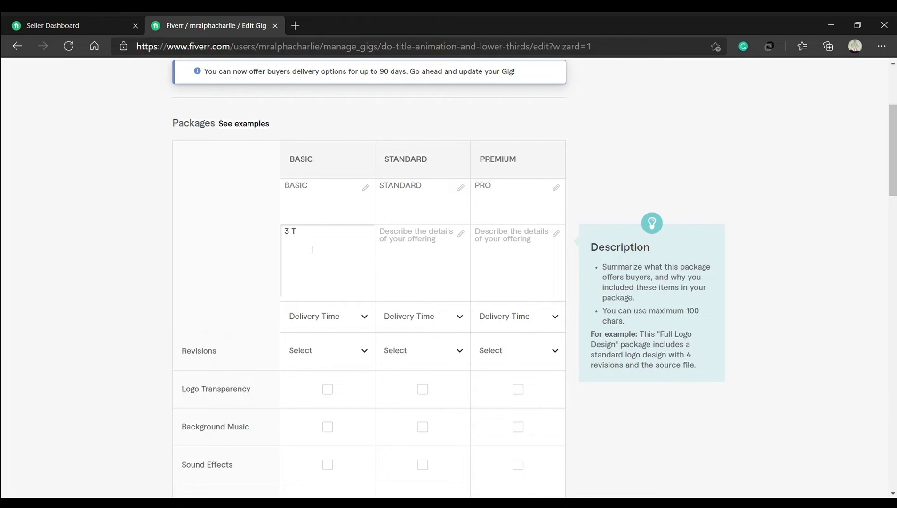
text(ITLE ANIMATION)
text( +)
text( T)
text( TRAN)
text(SPARENT)
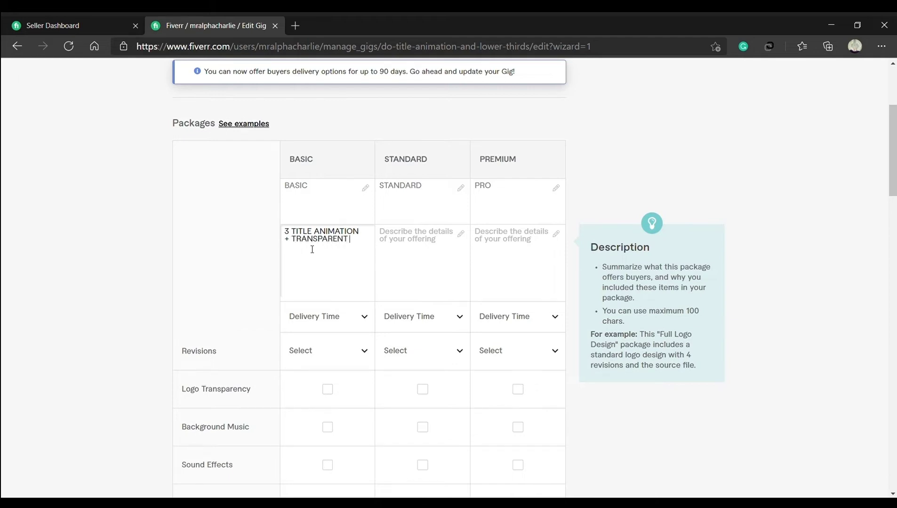
text( BACKGROUND)
text( FULL HD 1080P)
Check the reference Basic package's delivery time options without changing them
click(434, 253)
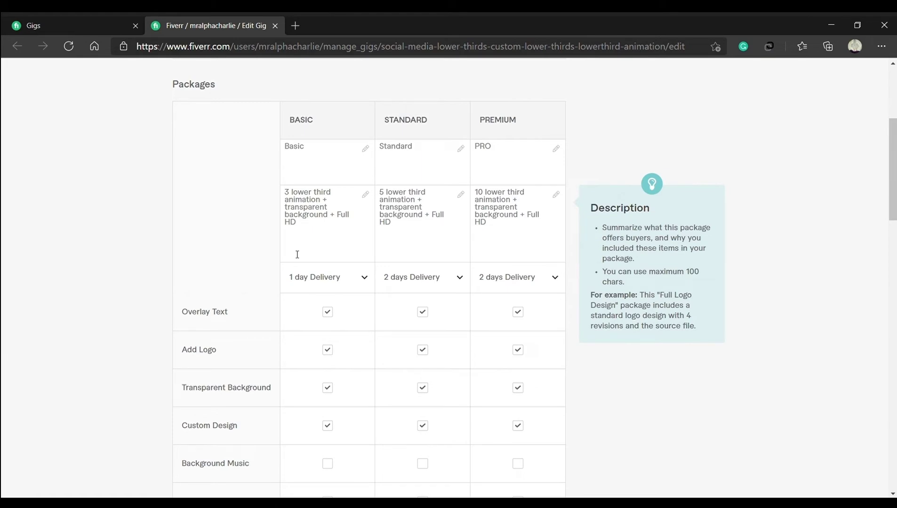
scroll(297, 254, down, 1)
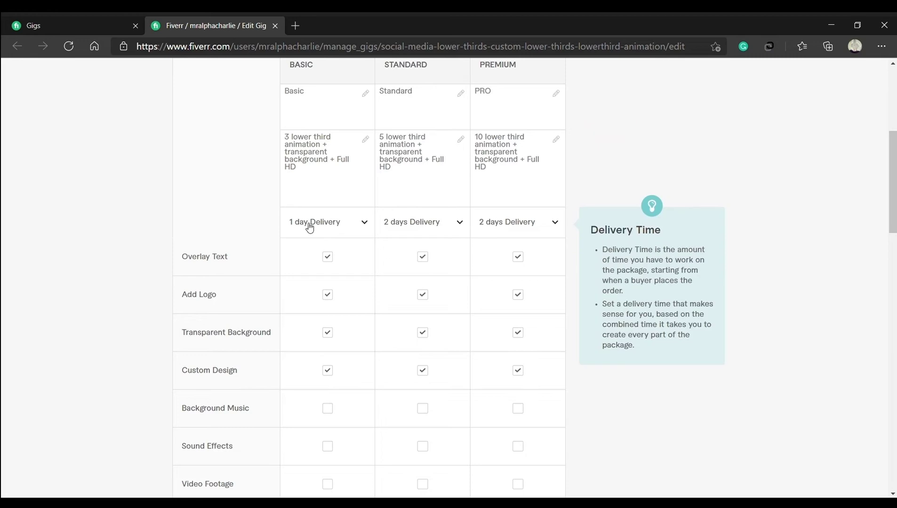
click(367, 223)
scroll(312, 344, down, 1)
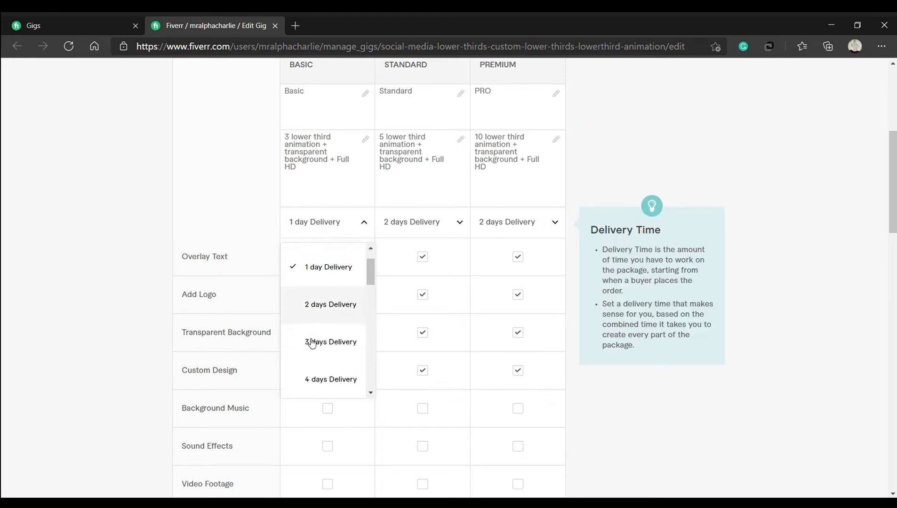
scroll(312, 344, down, 2)
scroll(312, 344, down, 2)
scroll(312, 344, down, 1)
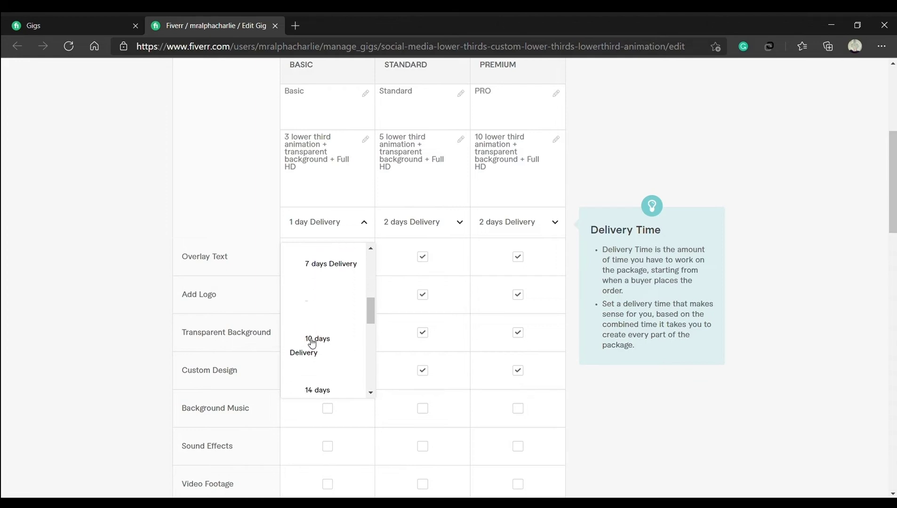
scroll(328, 306, up, 3)
scroll(328, 306, up, 3)
click(225, 197)
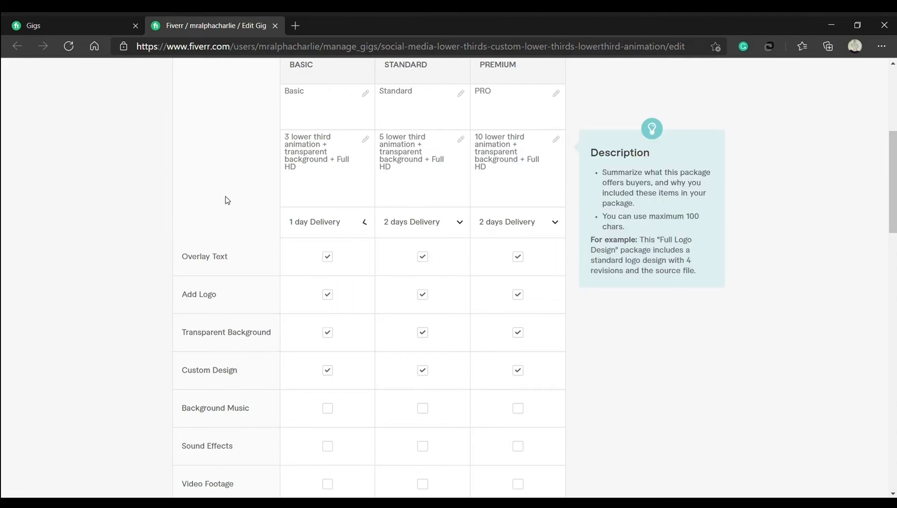
scroll(230, 191, down, 2)
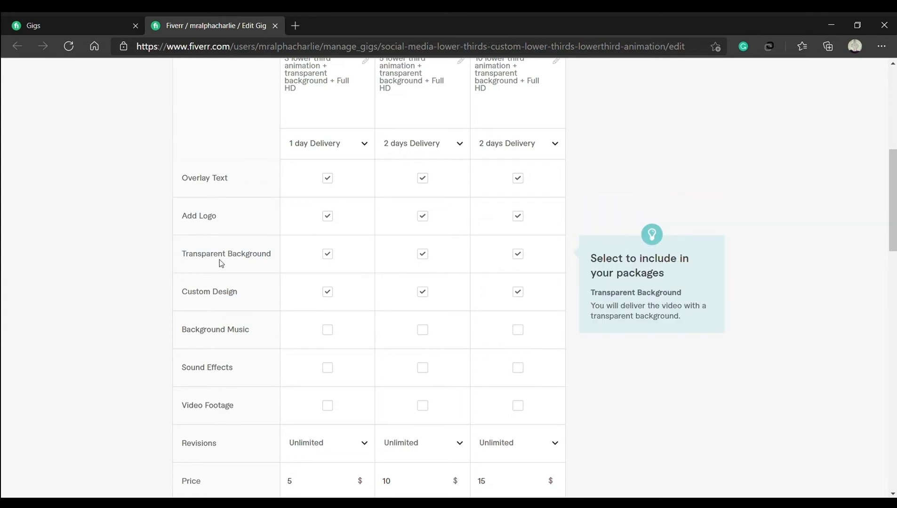
Review the reference Basic package's revision choices, keeping Unlimited
scroll(228, 262, down, 1)
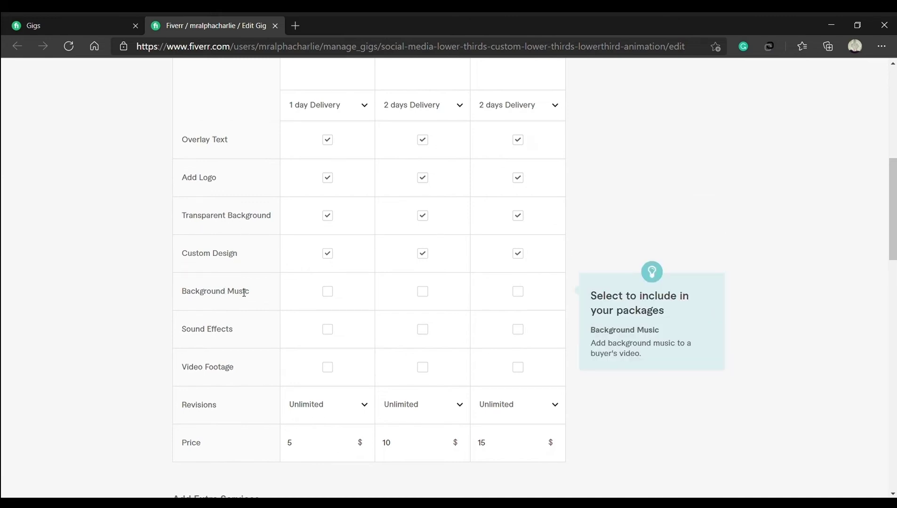
scroll(243, 293, down, 1)
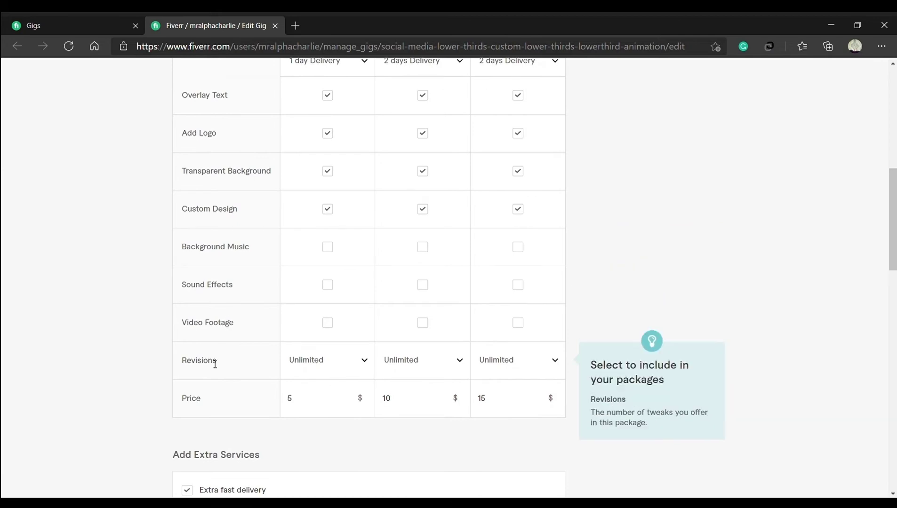
scroll(215, 364, down, 1)
scroll(215, 360, down, 1)
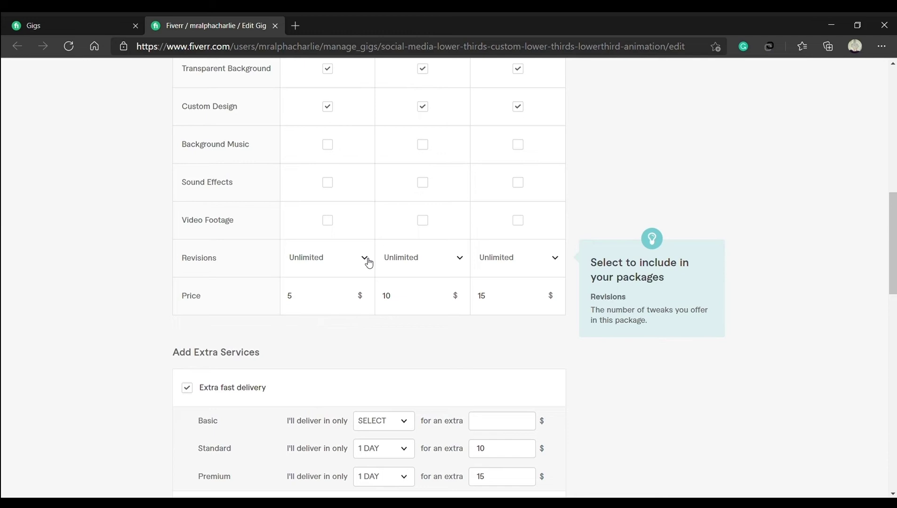
click(368, 263)
scroll(327, 378, down, 2)
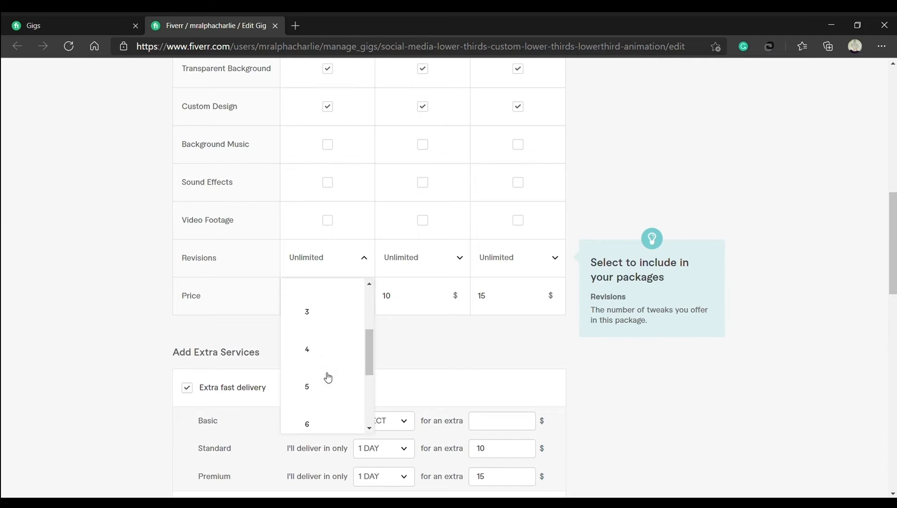
scroll(313, 381, down, 2)
scroll(314, 380, down, 2)
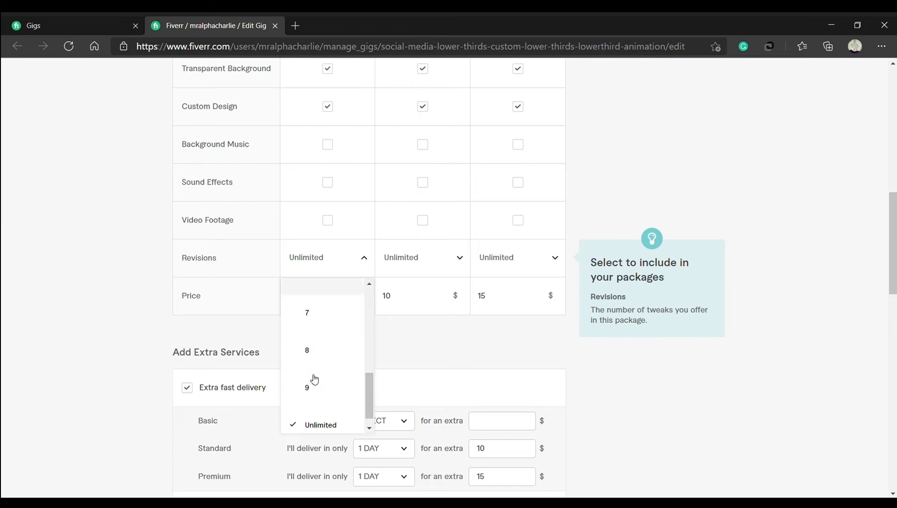
click(151, 298)
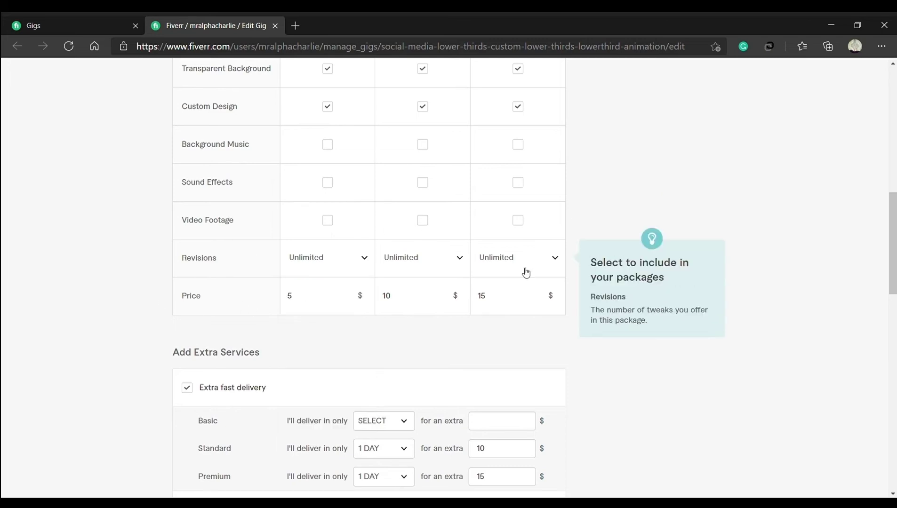
scroll(137, 299, down, 2)
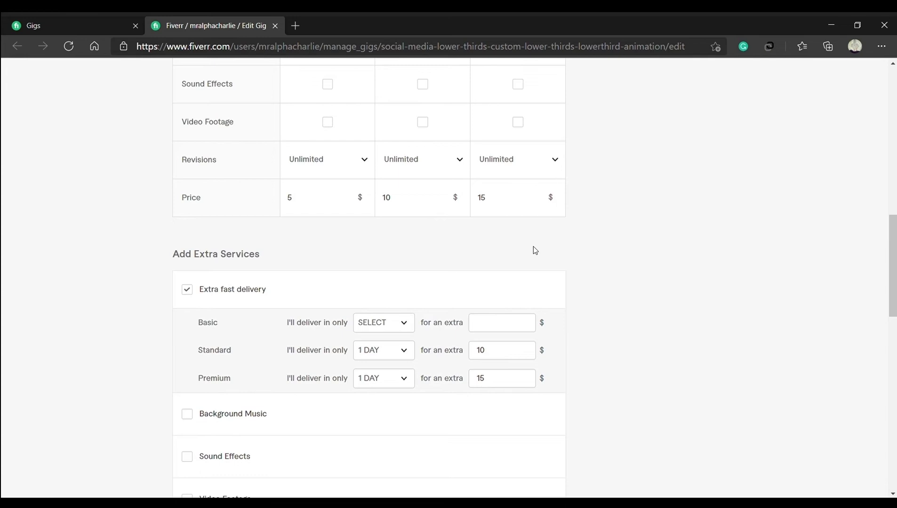
scroll(535, 249, down, 2)
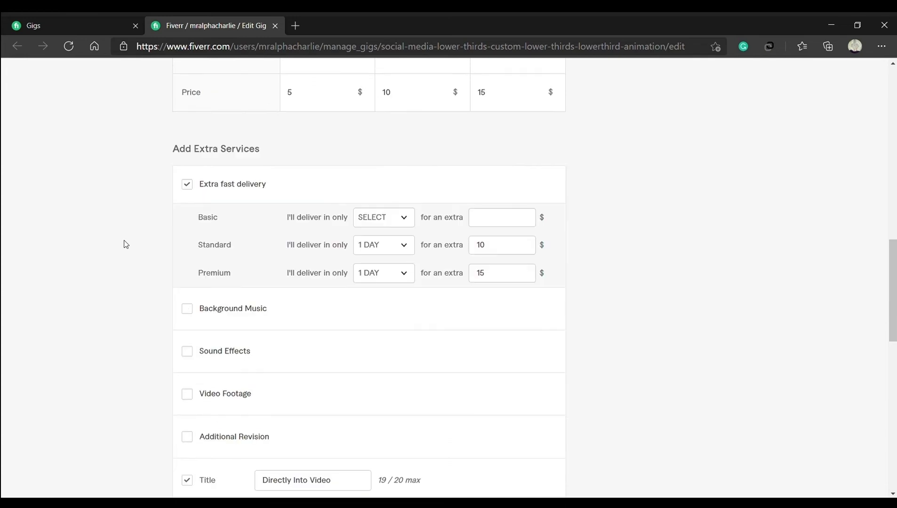
scroll(125, 244, down, 1)
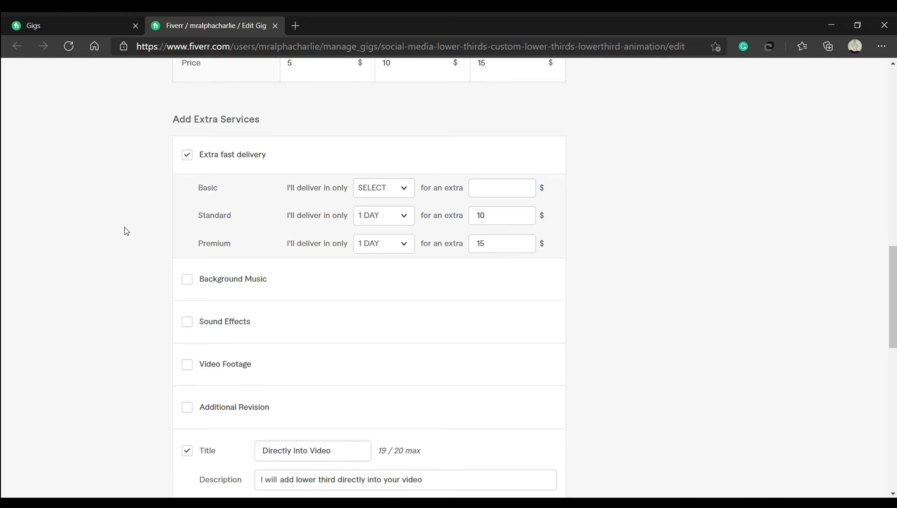
mouse_move(420, 244)
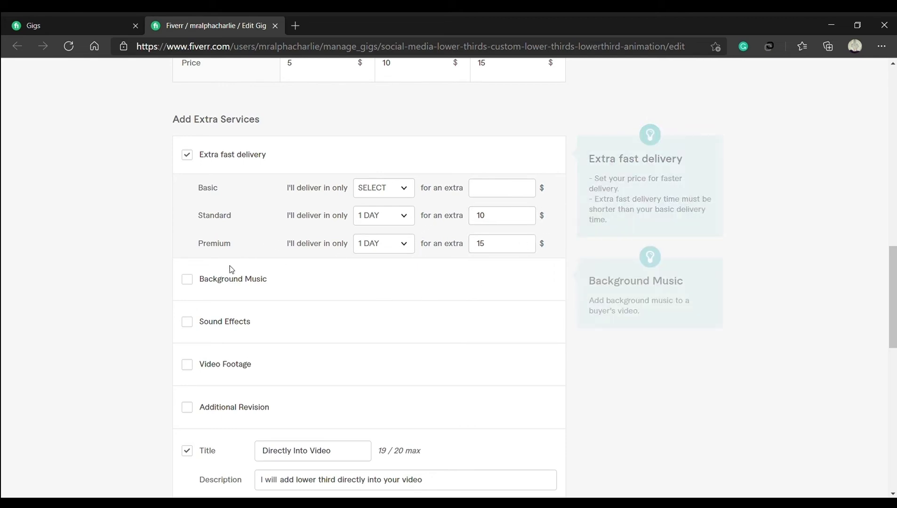
scroll(133, 290, down, 3)
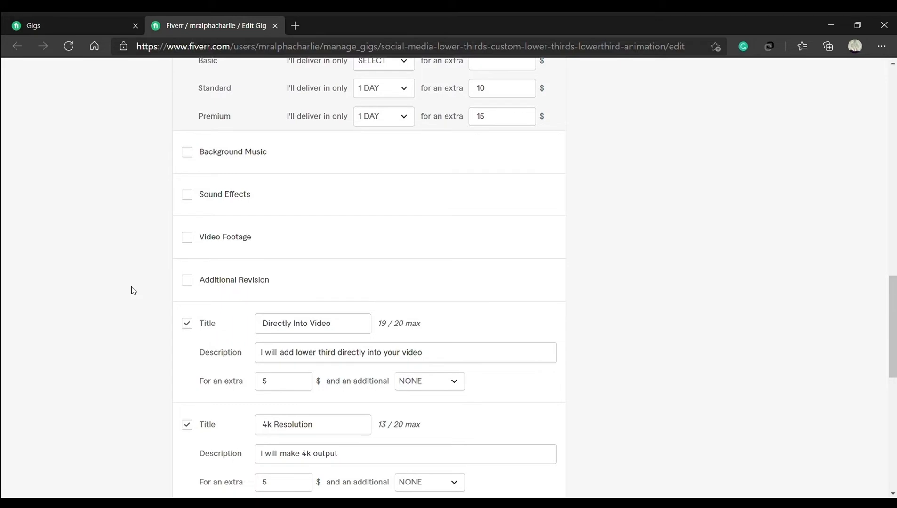
scroll(132, 291, down, 5)
scroll(132, 290, down, 3)
scroll(132, 291, up, 15)
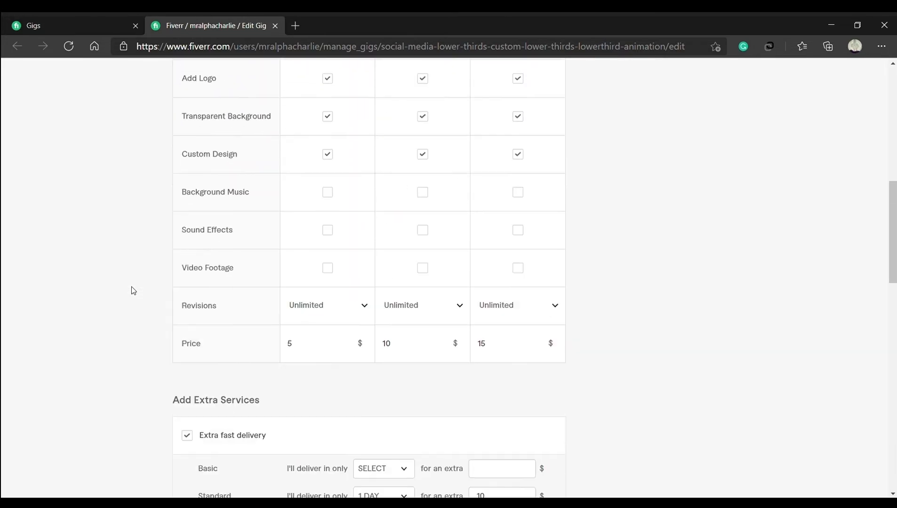
scroll(131, 286, up, 7)
scroll(131, 286, up, 3)
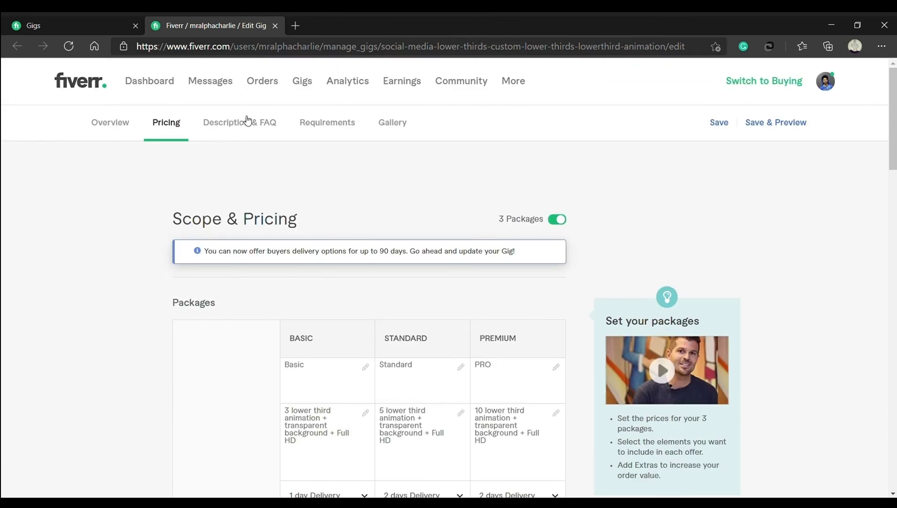
click(260, 122)
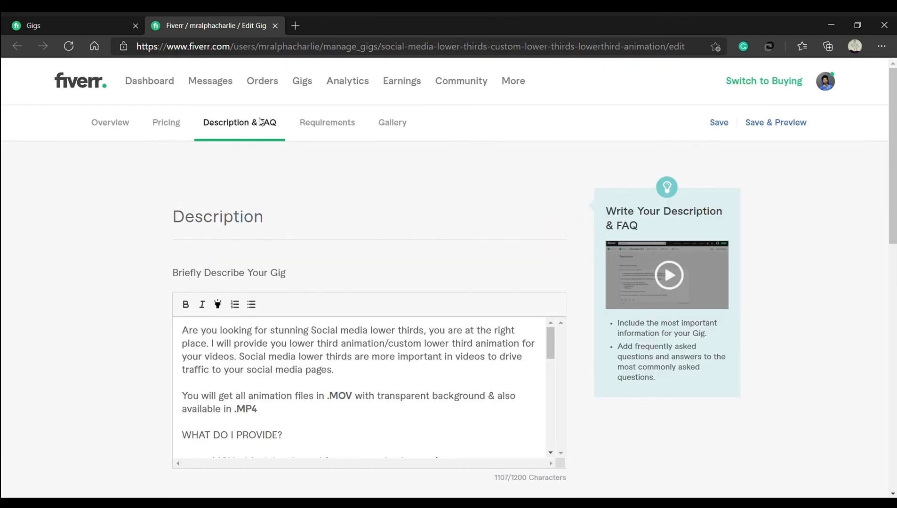
scroll(96, 233, down, 3)
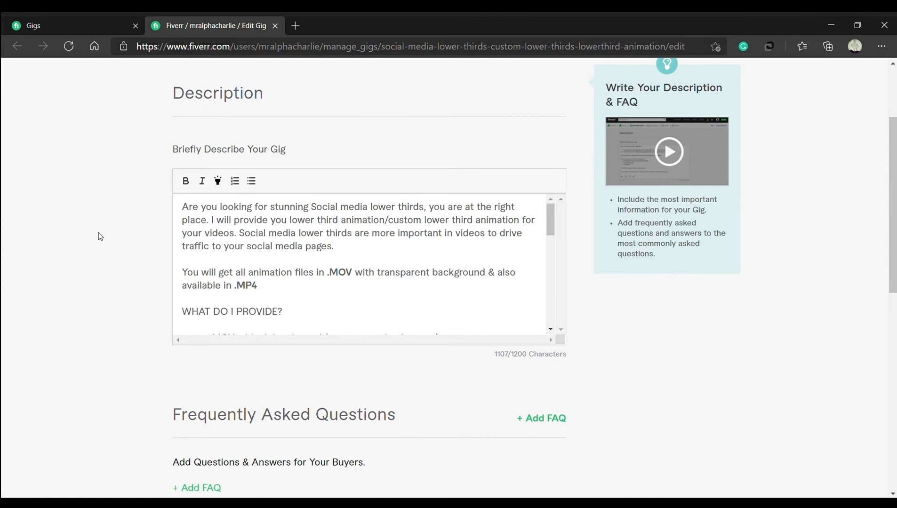
click(342, 266)
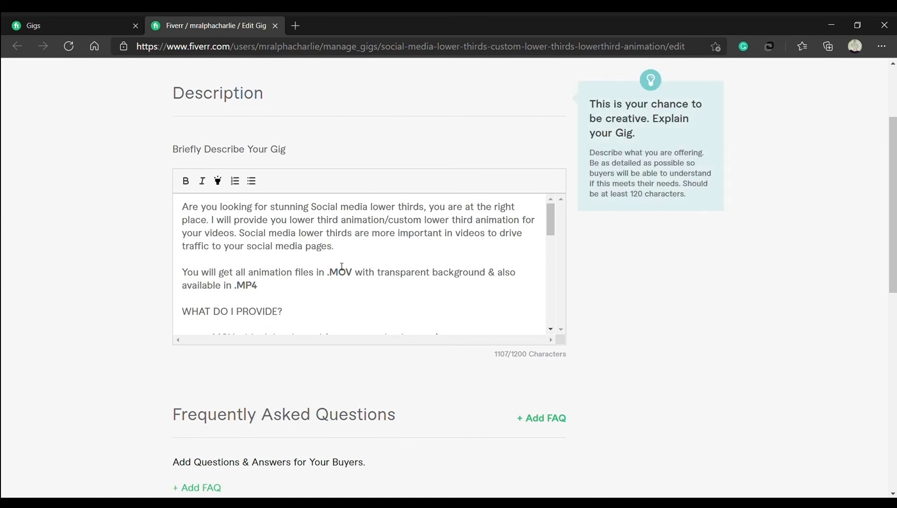
scroll(341, 266, down, 1)
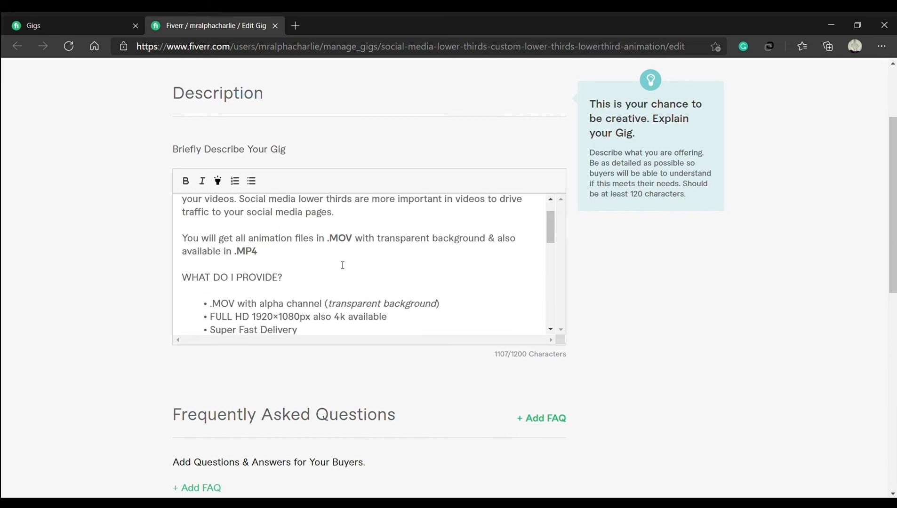
scroll(341, 266, down, 2)
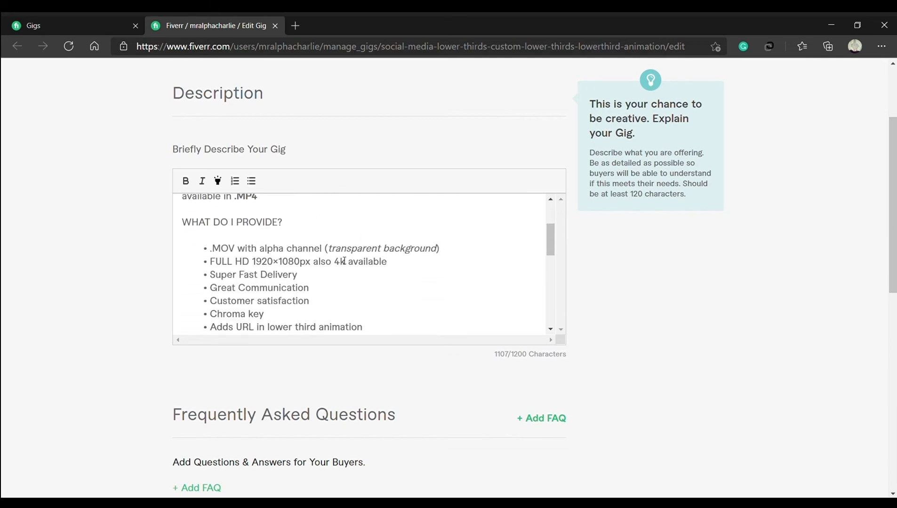
scroll(343, 261, down, 2)
scroll(348, 250, down, 2)
scroll(348, 245, down, 3)
scroll(346, 271, down, 1)
scroll(346, 271, down, 3)
scroll(346, 272, down, 1)
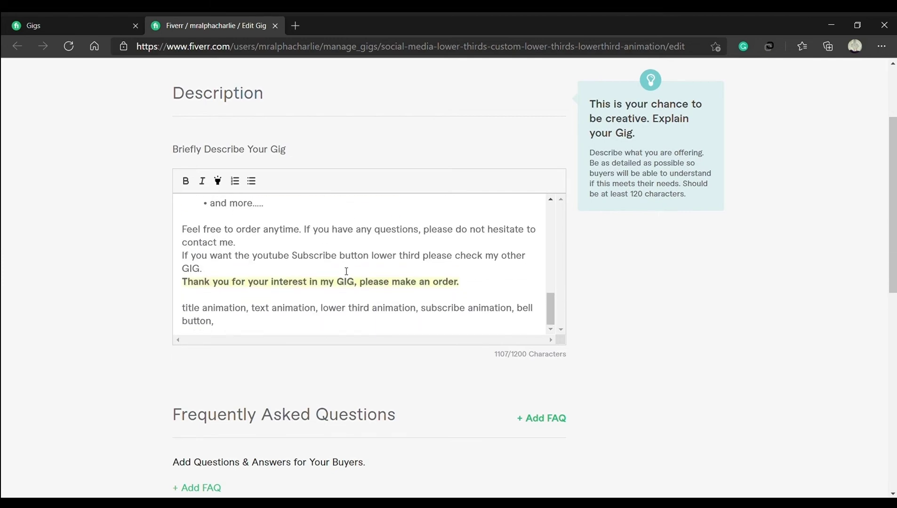
scroll(346, 271, up, 4)
scroll(346, 271, up, 3)
scroll(347, 271, up, 4)
scroll(347, 271, up, 1)
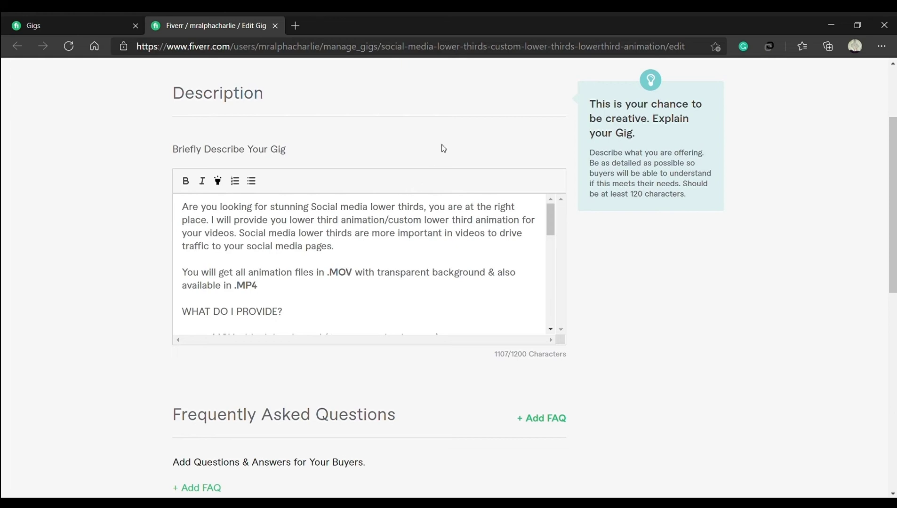
scroll(443, 149, up, 3)
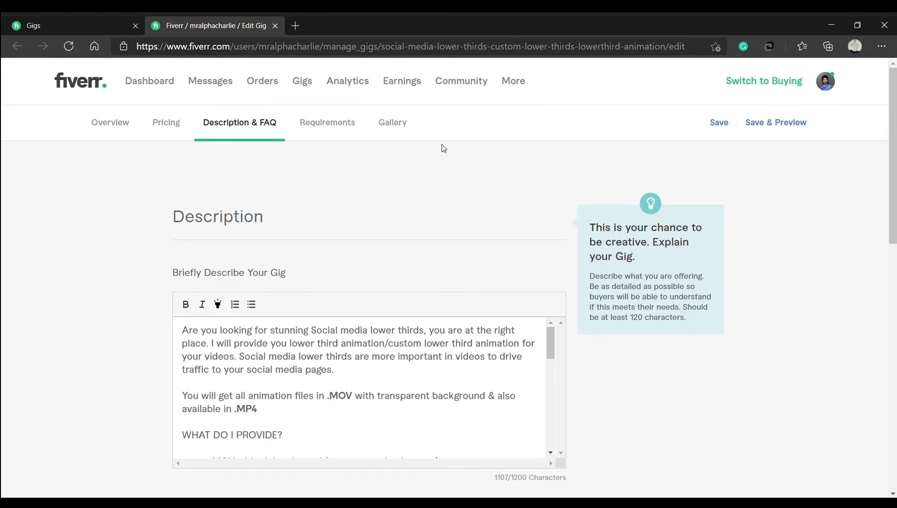
Open Requirements and edit the 'Which social media platform?' question to review its eight options
click(334, 124)
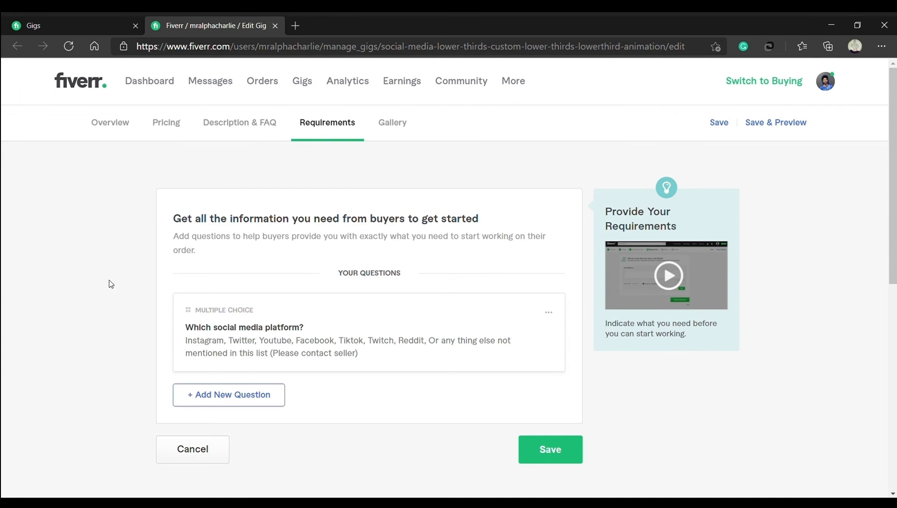
scroll(109, 282, down, 4)
scroll(110, 282, up, 2)
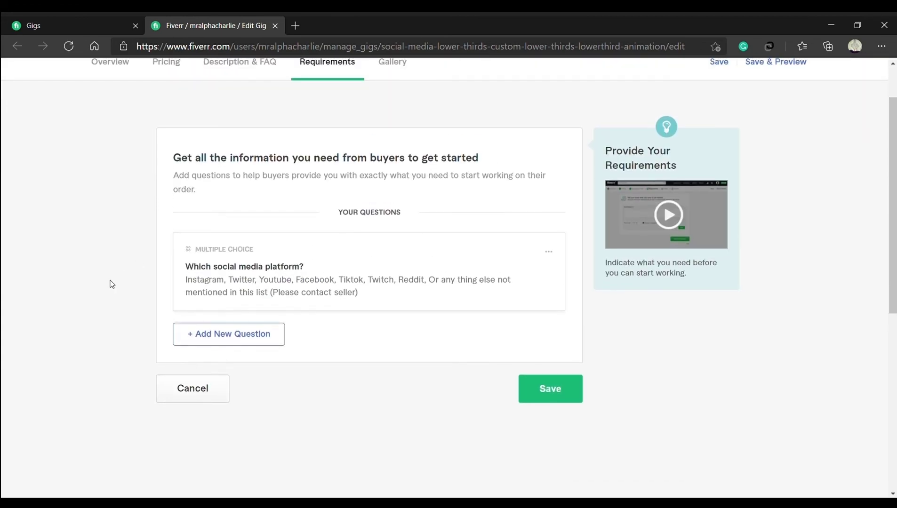
click(549, 252)
click(537, 272)
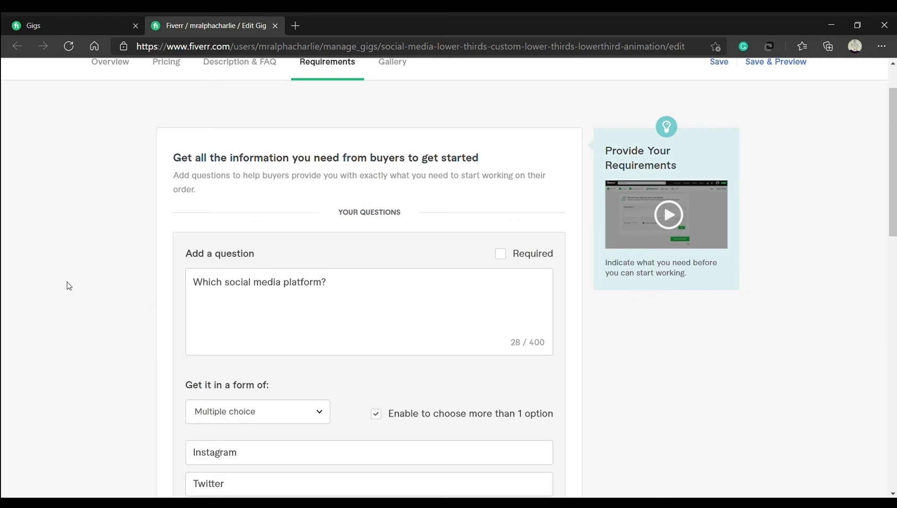
scroll(69, 284, down, 2)
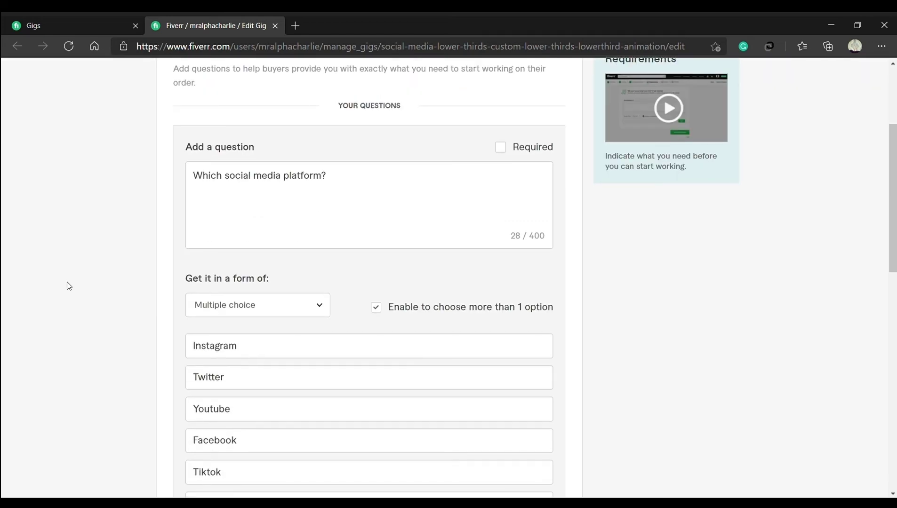
scroll(68, 284, down, 2)
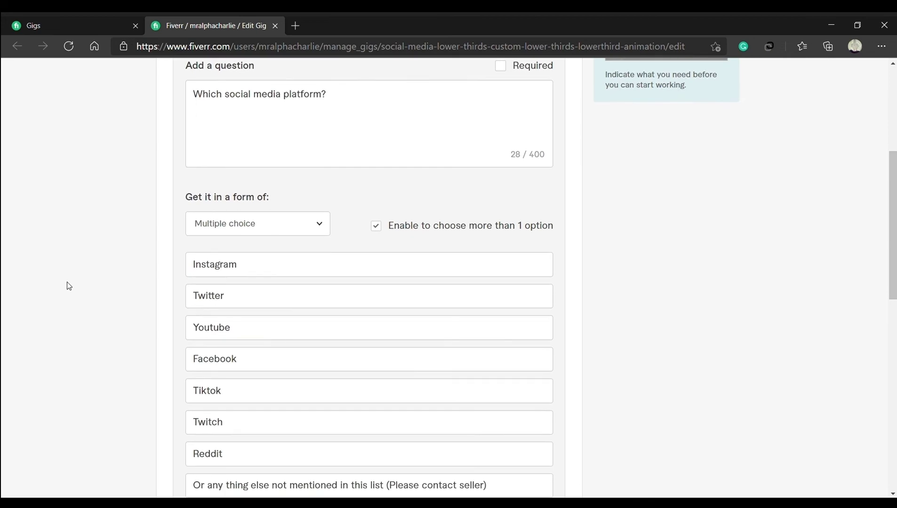
scroll(68, 285, down, 2)
scroll(68, 286, up, 1)
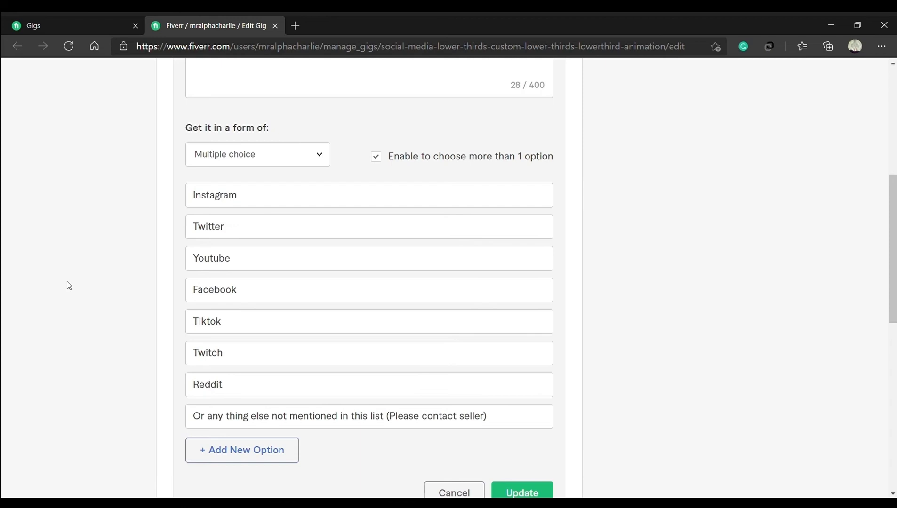
scroll(69, 286, up, 2)
scroll(69, 285, up, 3)
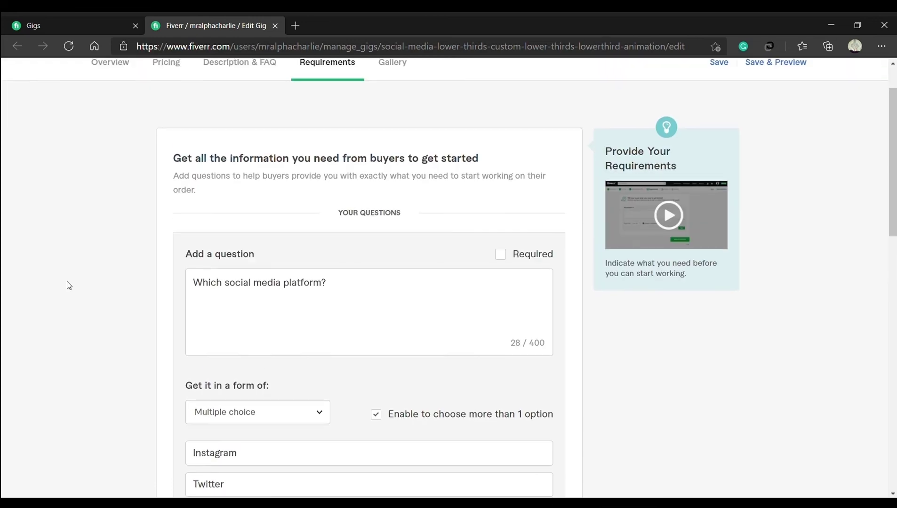
scroll(242, 222, up, 2)
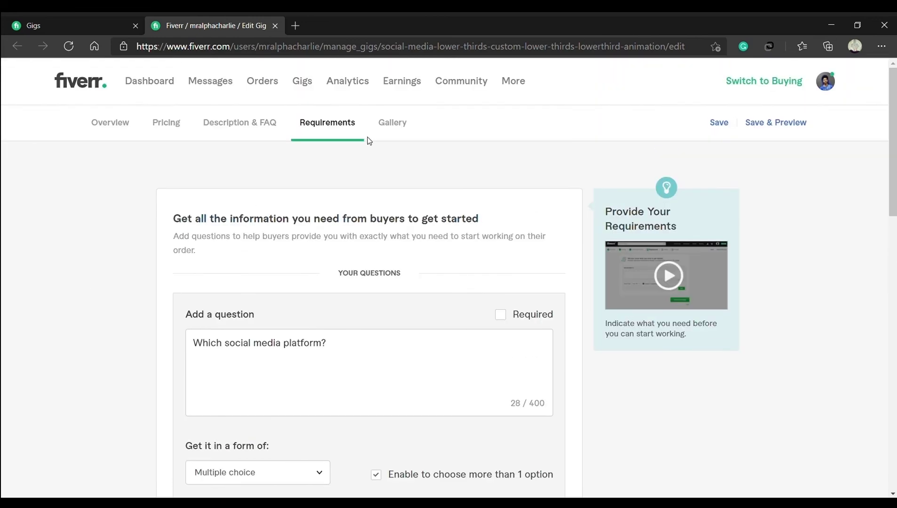
Switch to the Gallery section and scroll through its gig video and three photos
click(392, 133)
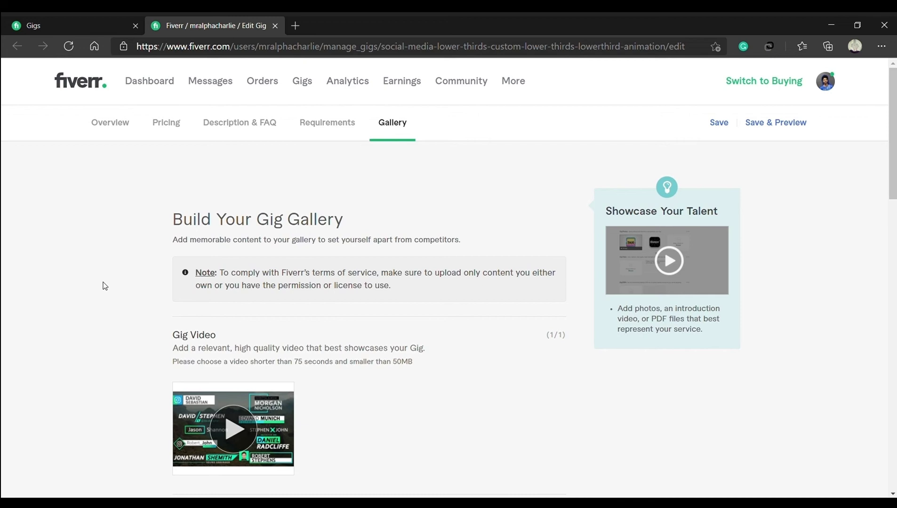
scroll(104, 285, down, 2)
scroll(106, 282, down, 1)
scroll(108, 278, down, 1)
scroll(110, 275, down, 1)
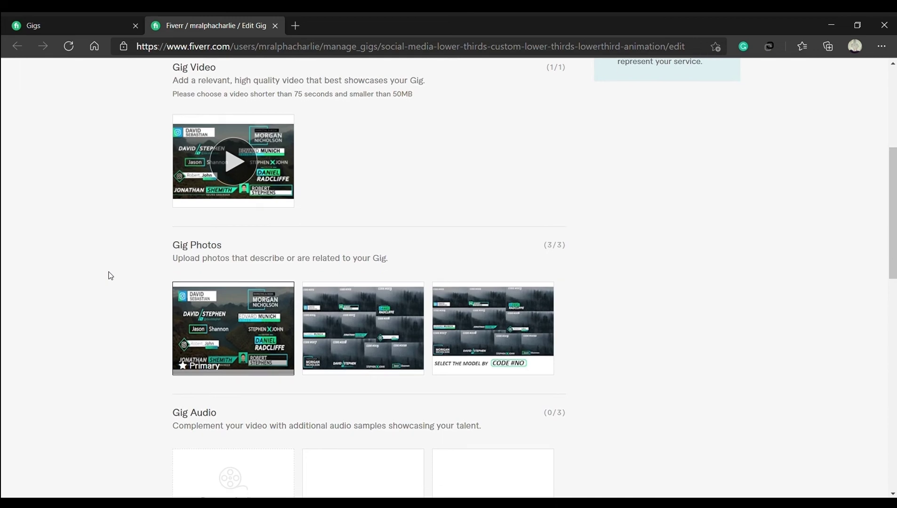
scroll(110, 275, down, 2)
scroll(109, 275, down, 4)
scroll(113, 268, down, 3)
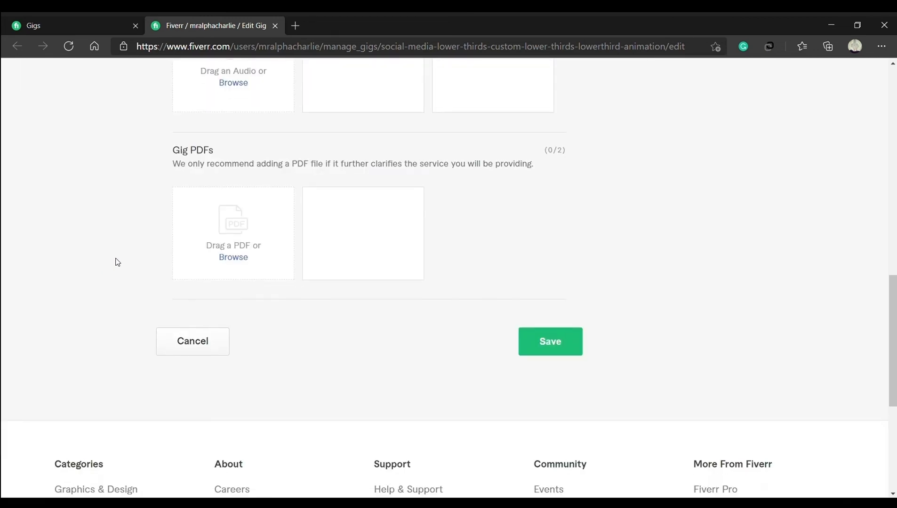
scroll(117, 263, up, 3)
scroll(117, 262, up, 6)
scroll(116, 261, up, 3)
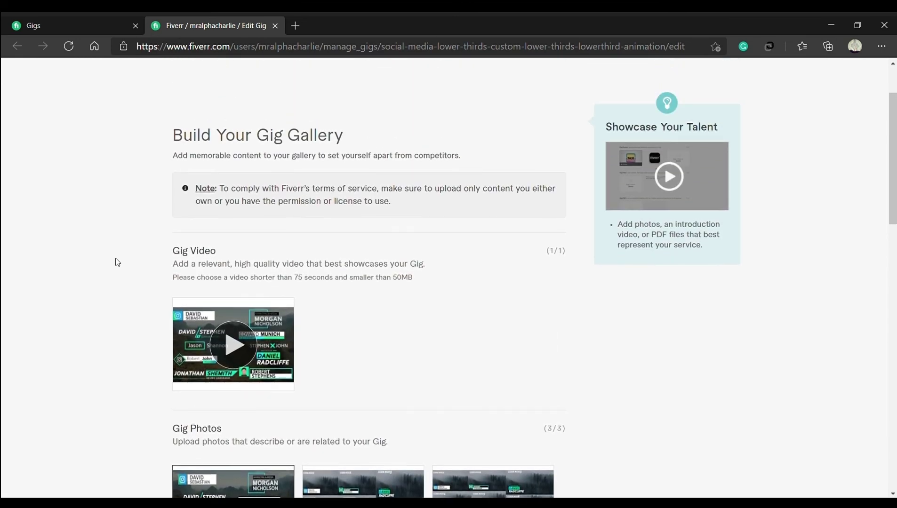
scroll(117, 260, up, 1)
scroll(120, 256, down, 4)
scroll(123, 255, down, 2)
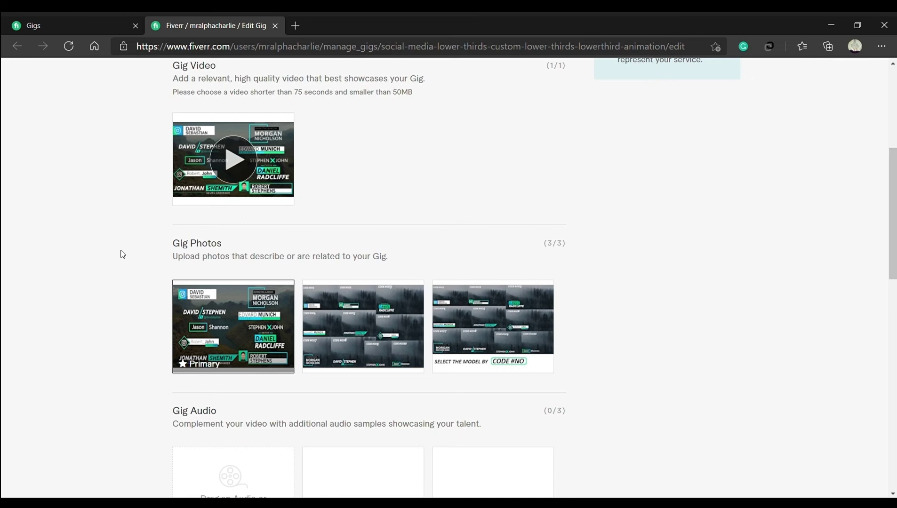
mouse_move(233, 344)
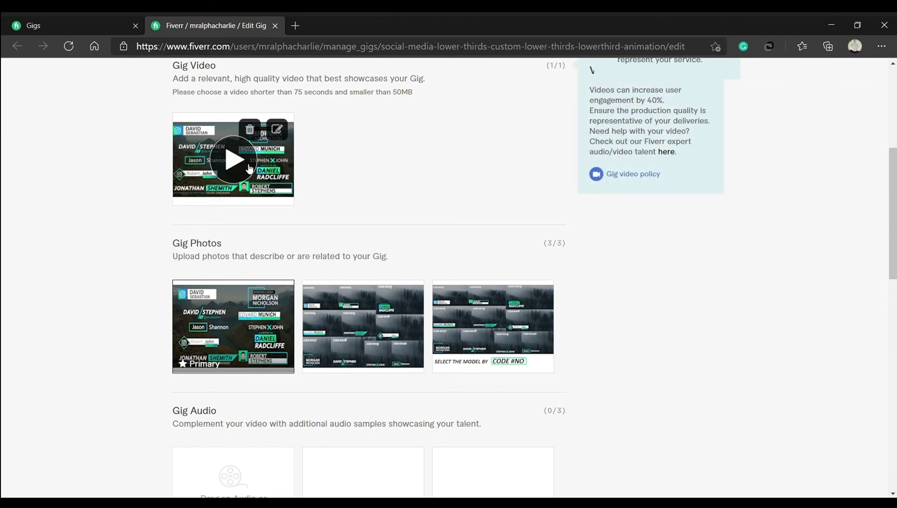
scroll(353, 176, up, 1)
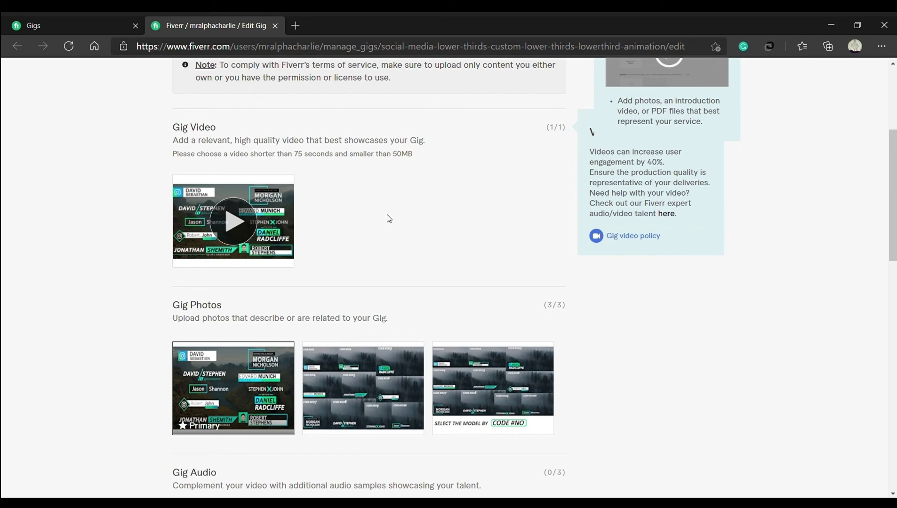
scroll(110, 322, down, 1)
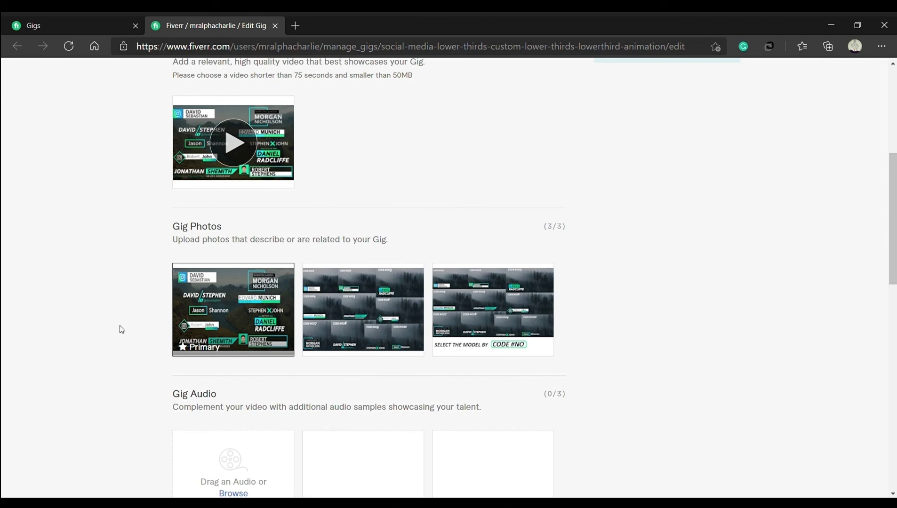
scroll(122, 329, down, 4)
scroll(122, 327, up, 8)
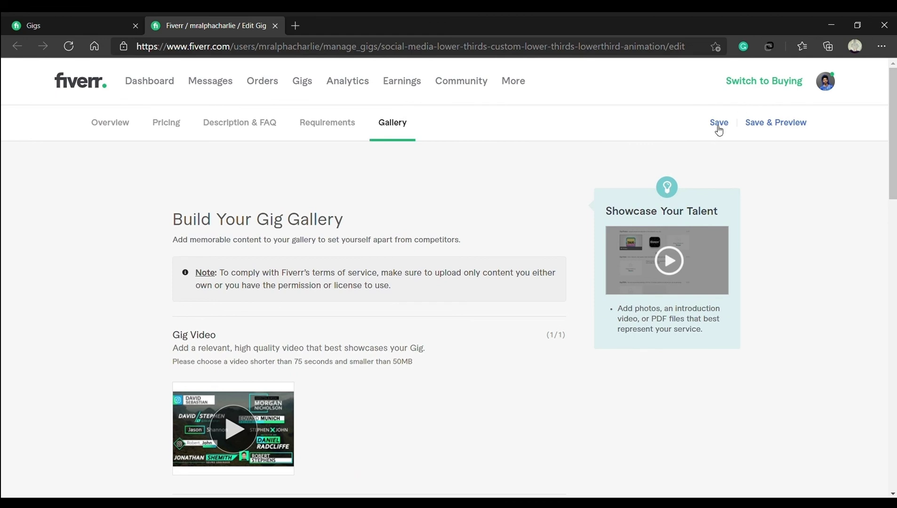
scroll(131, 315, down, 2)
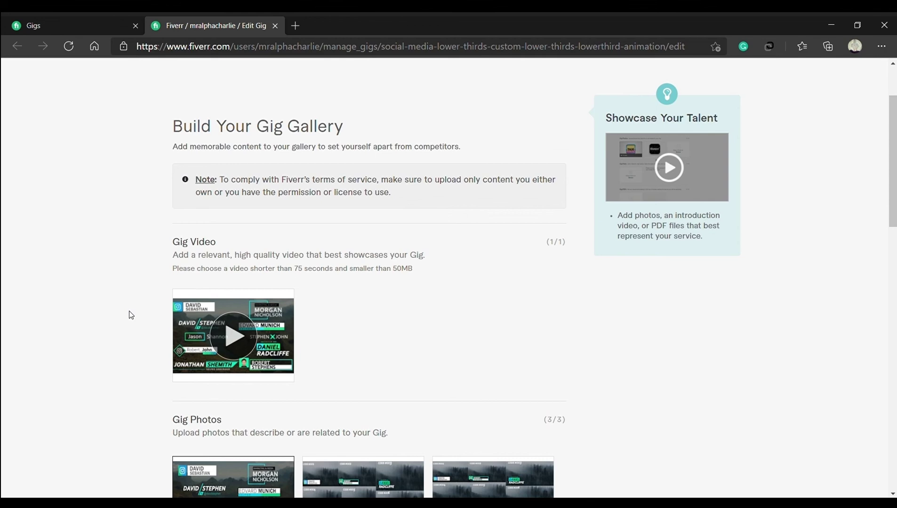
scroll(131, 315, up, 1)
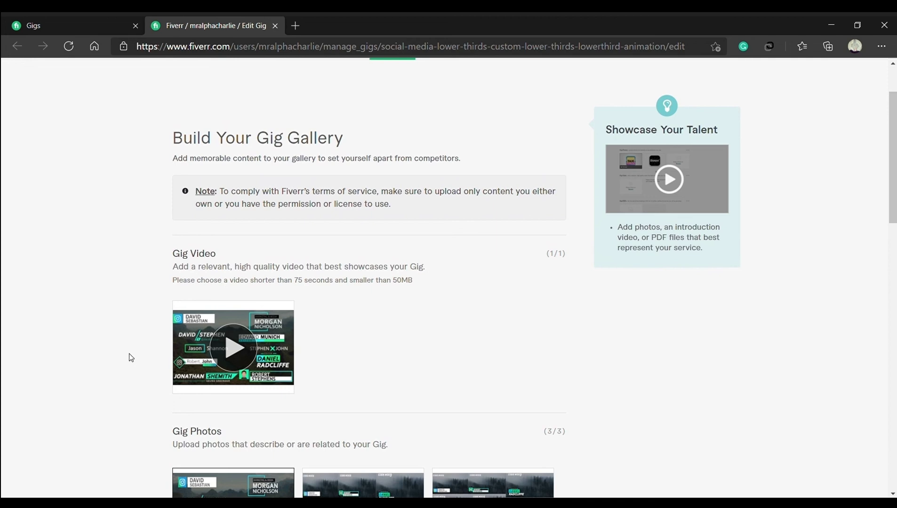
scroll(127, 350, up, 2)
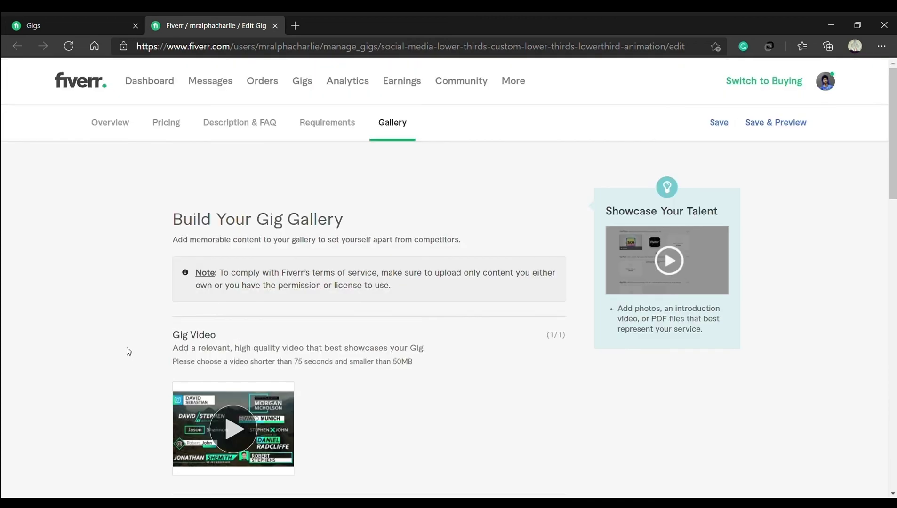